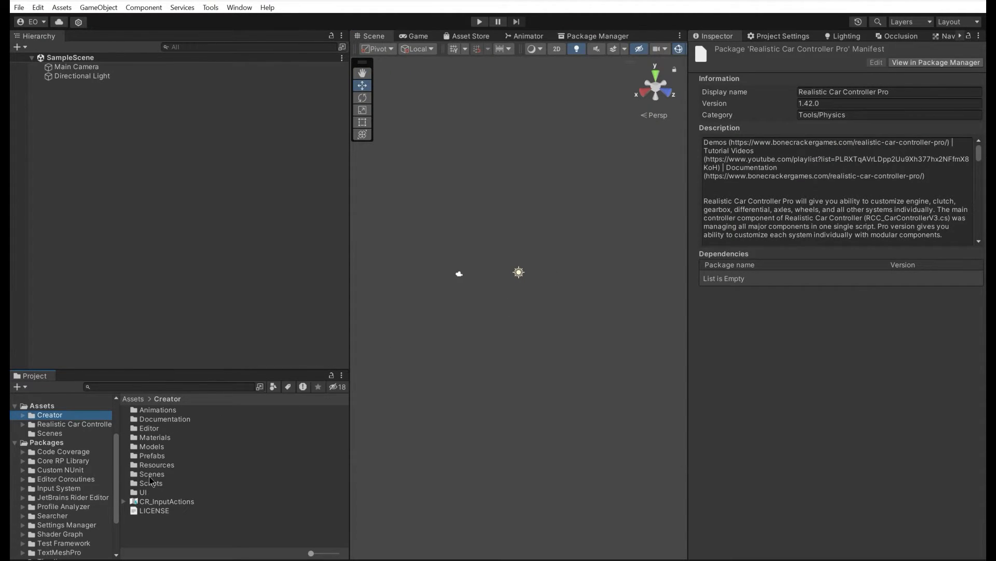
Step: Open CR_DemoScene from the Creator Scenes folder and import the TMP Essentials
double_click(193, 421)
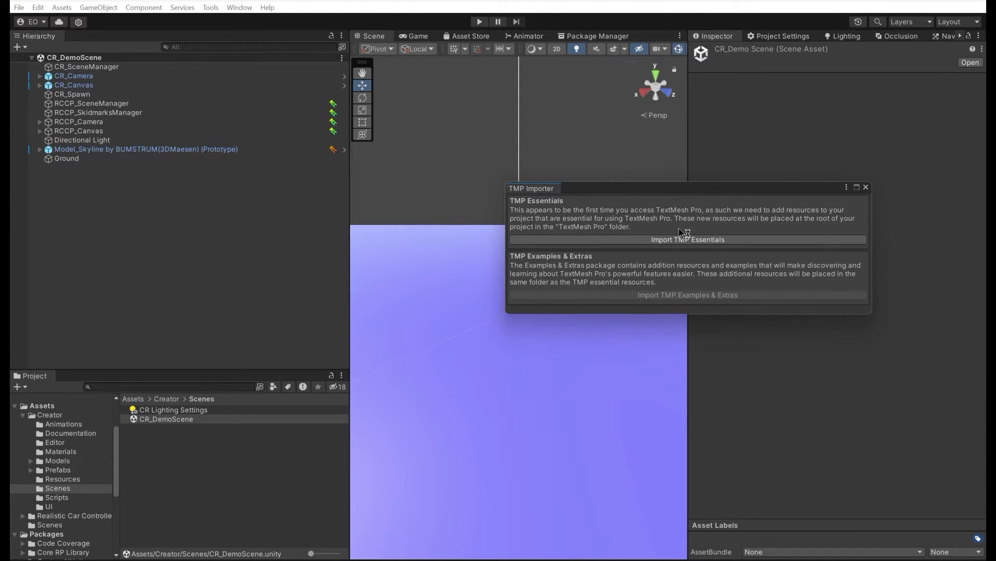
left_click(680, 240)
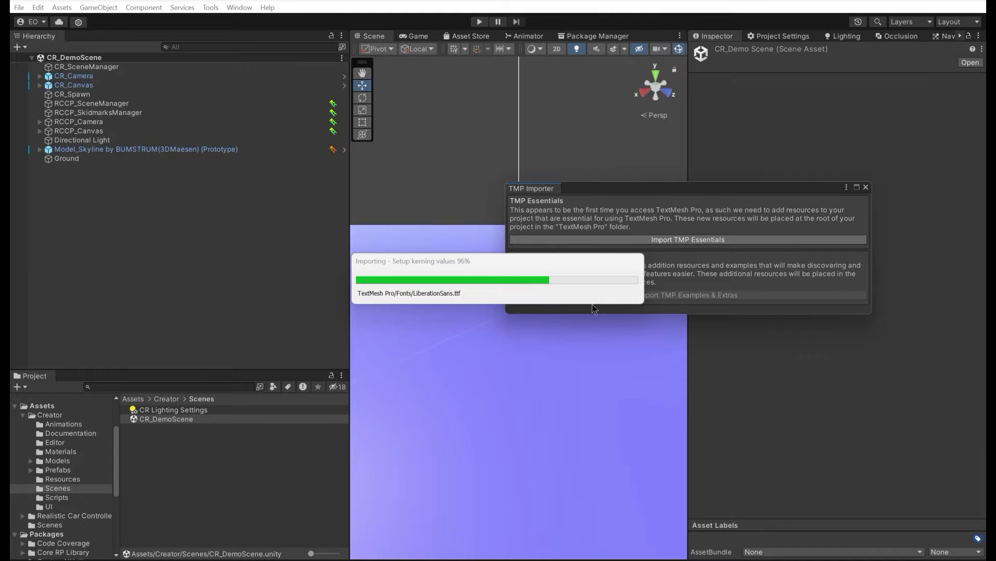
left_click(866, 187)
left_click(199, 421)
Step: Play the demo scene in the Game view and switch from driving the car to the object creator mode
right_click_drag(533, 337, 513, 295)
left_click(413, 37)
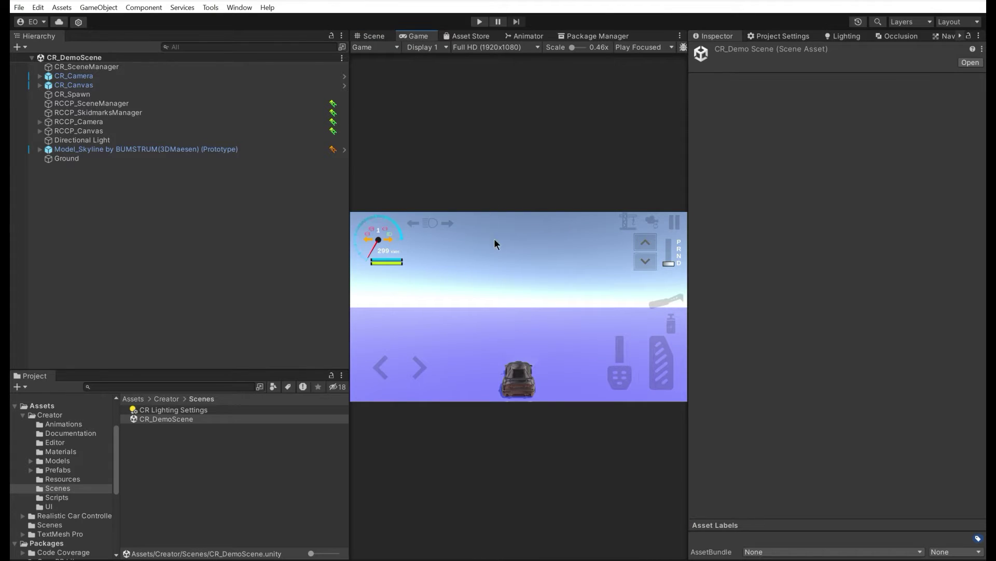
left_click(480, 23)
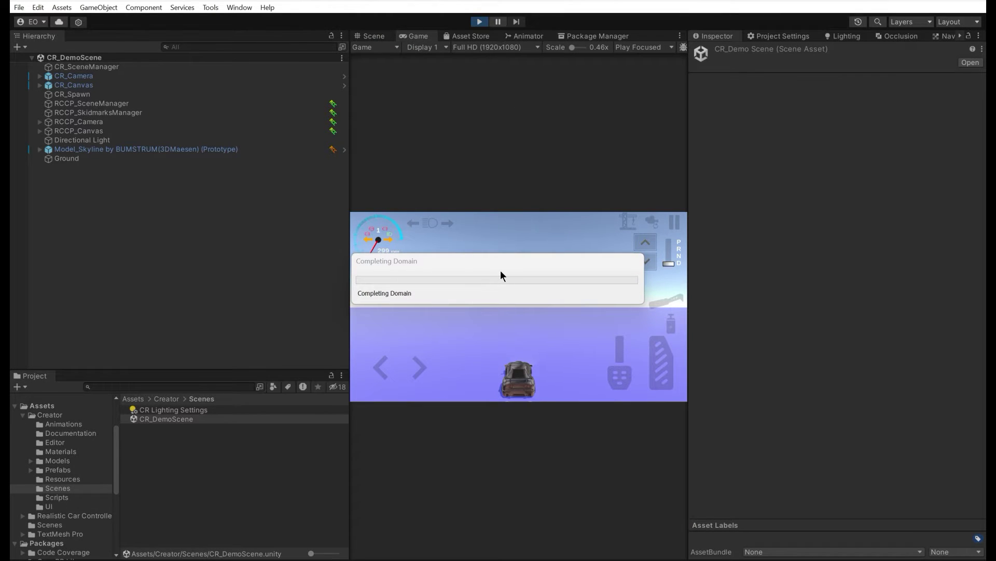
key("w")
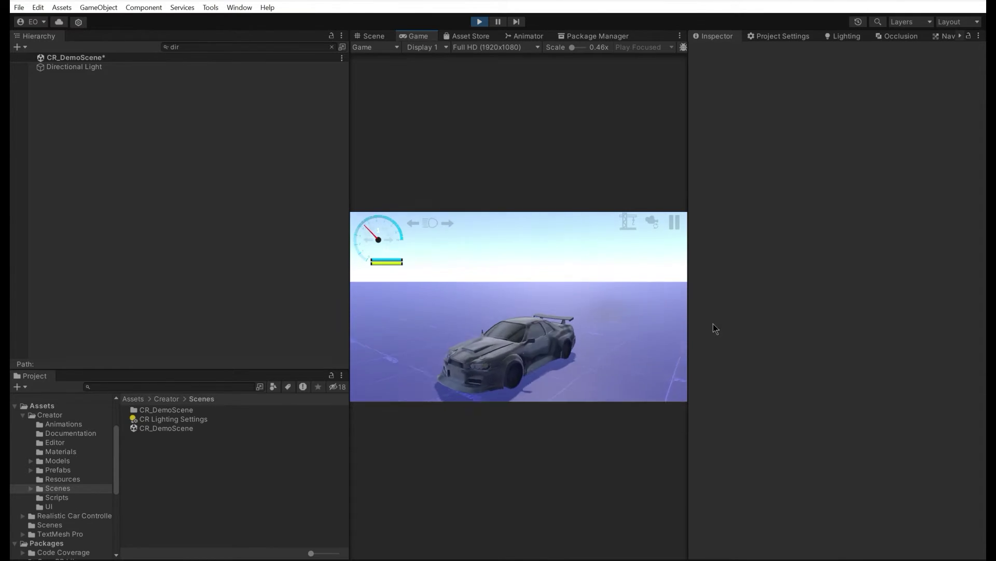
left_click(628, 222)
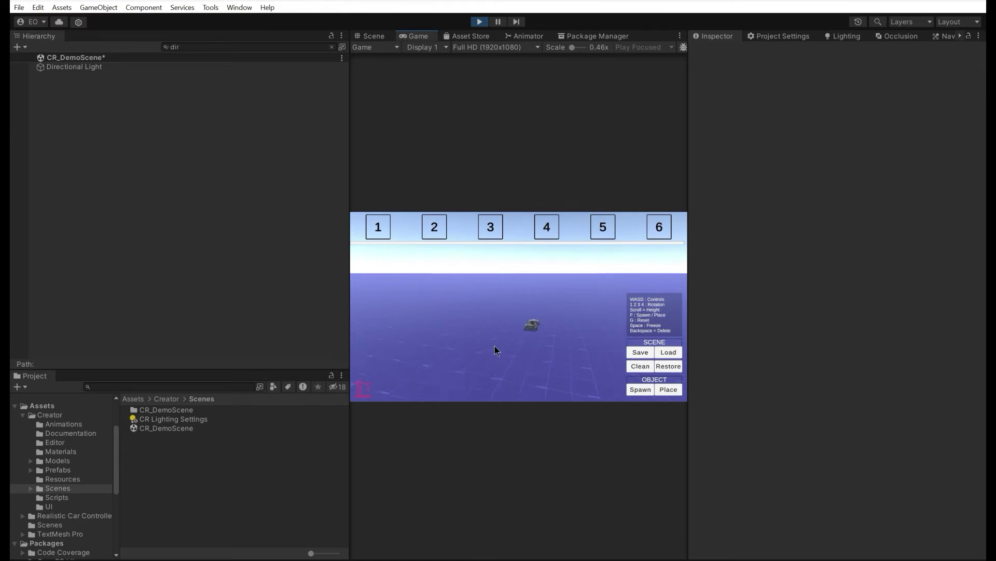
Step: Place two ramps from slot 2 and one ramp from slot 3 on the ground in front of the car
left_click(434, 226)
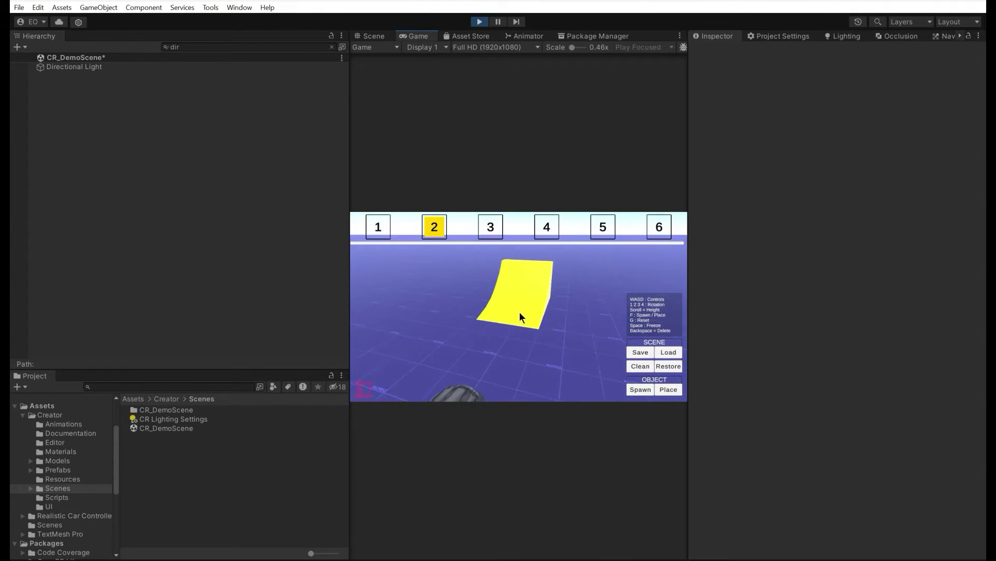
left_click(478, 294)
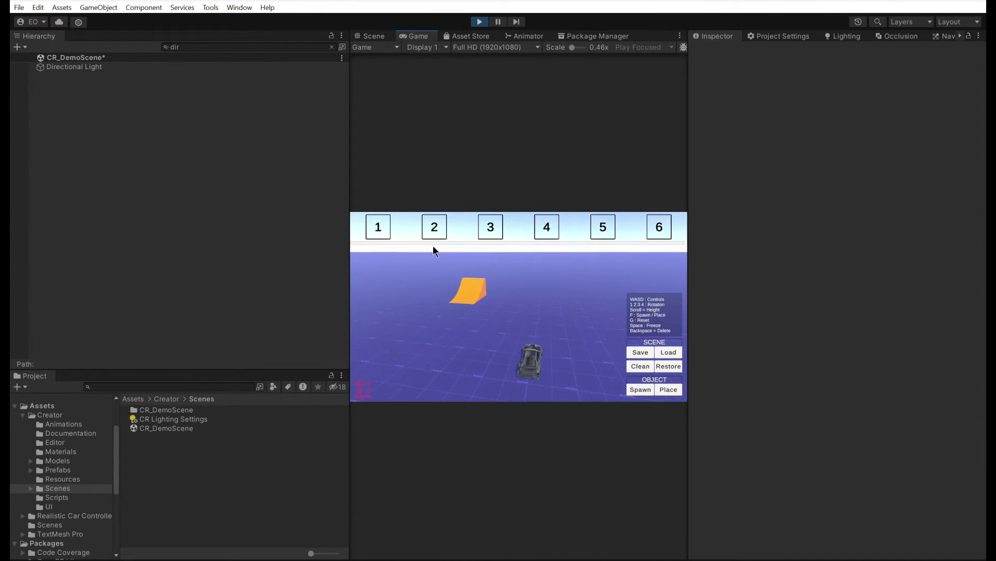
left_click(466, 259)
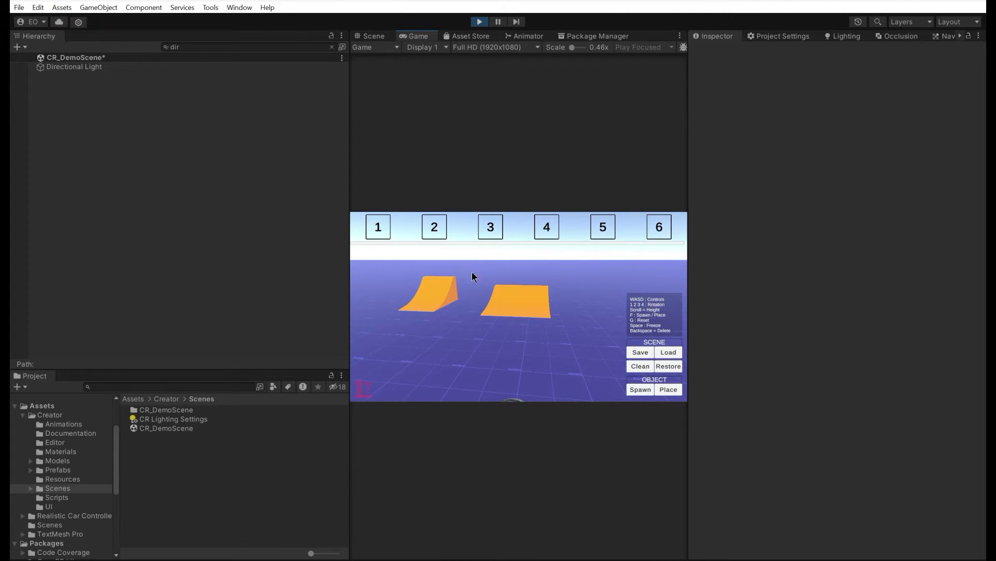
left_click(490, 228)
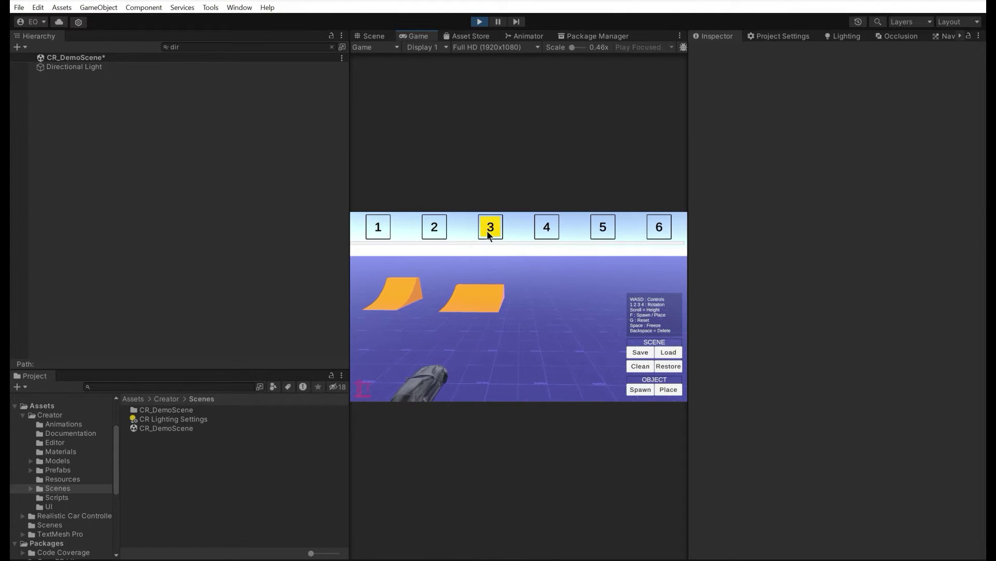
left_click(540, 275)
Step: Spawn the object from slot 4, rotate it about its axes and place it beside the other ramps
left_click(547, 227)
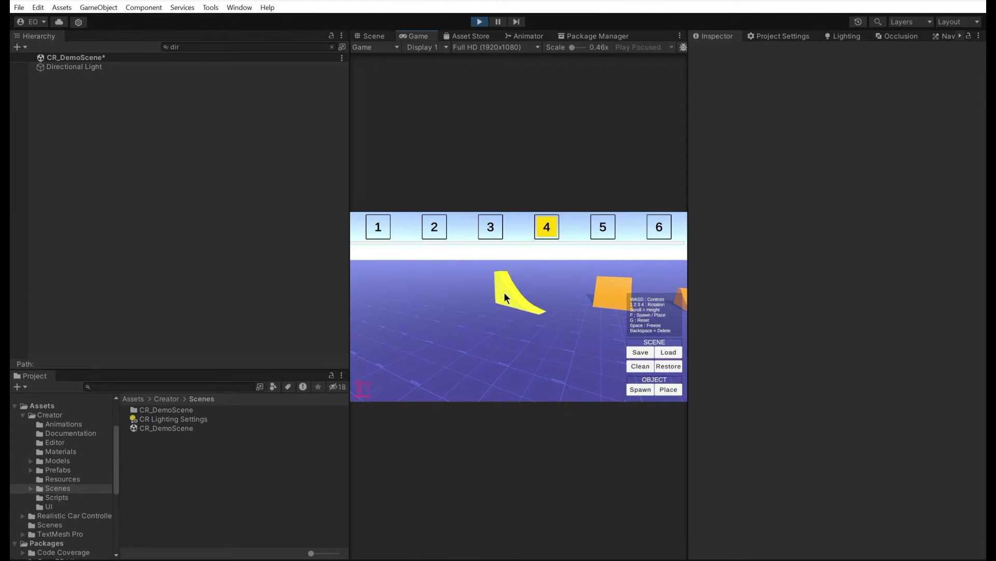
key("1")
key("3")
key("3")
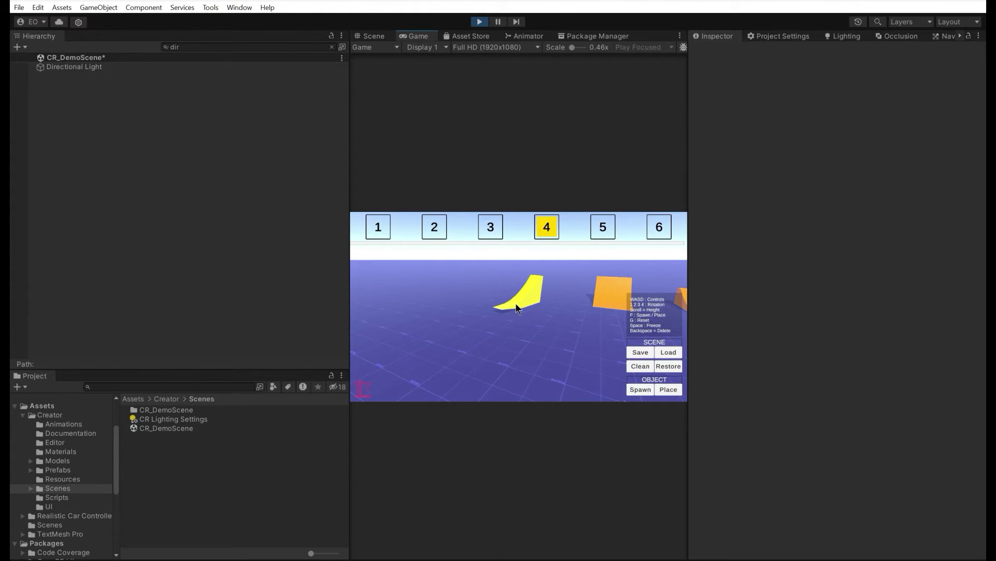
key("2")
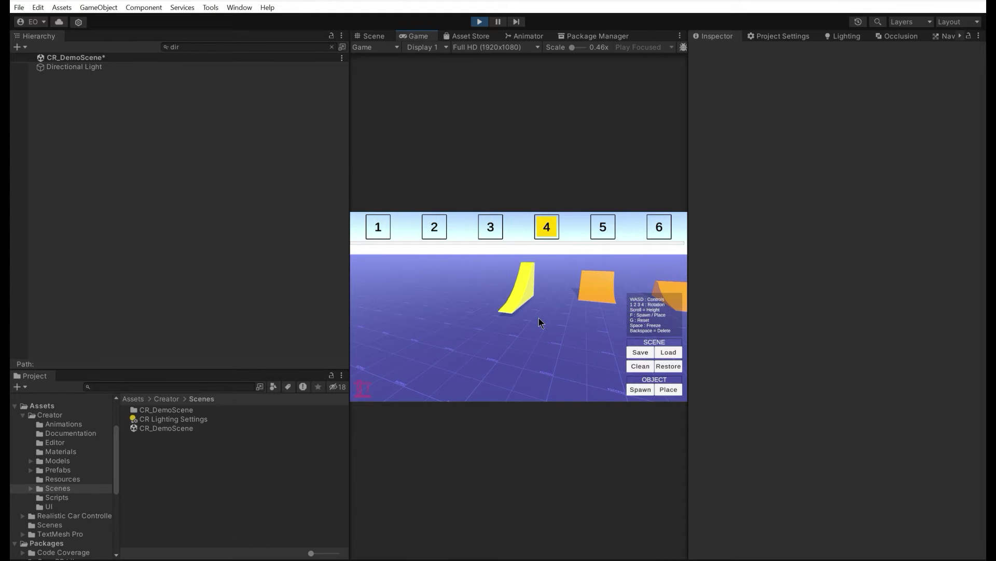
key("2")
key("f")
Step: Spawn the object from slot 5, rotate it and place it on the ground
key("f")
key("2")
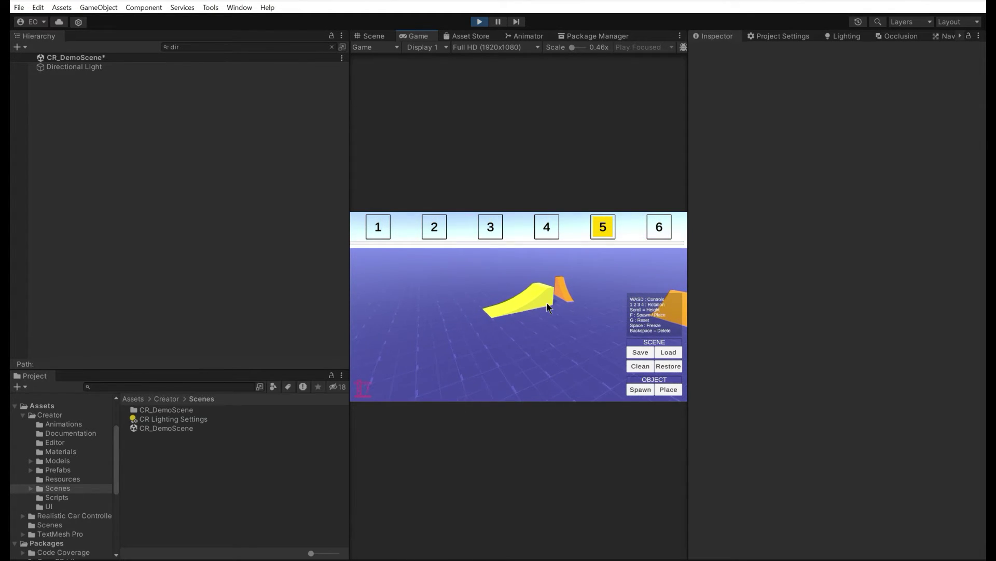
key("f")
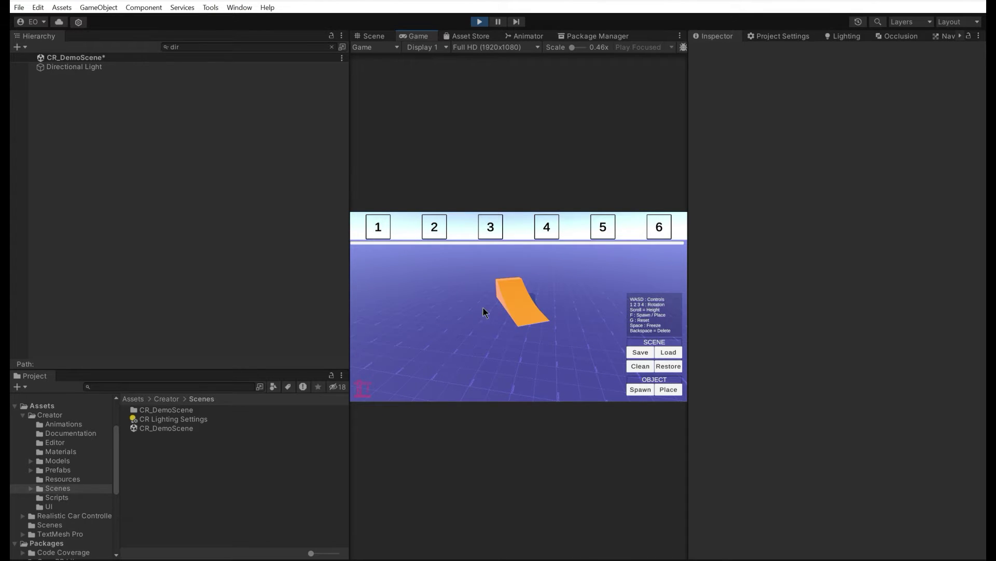
Step: Spawn the object from slot 6 and try out its turning and tilting rotations in each direction
left_click(659, 228)
key("f")
key("2")
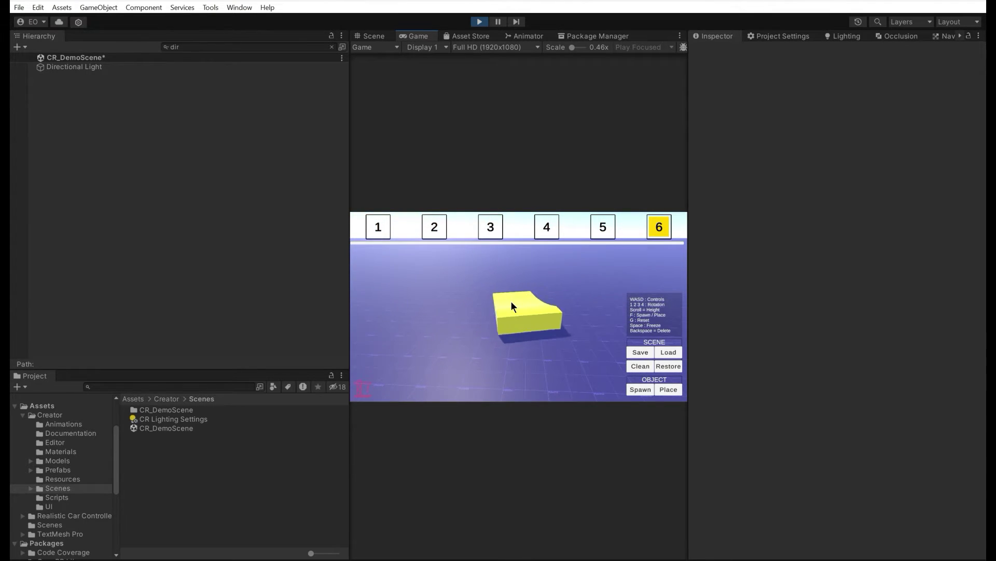
key("2")
key("3")
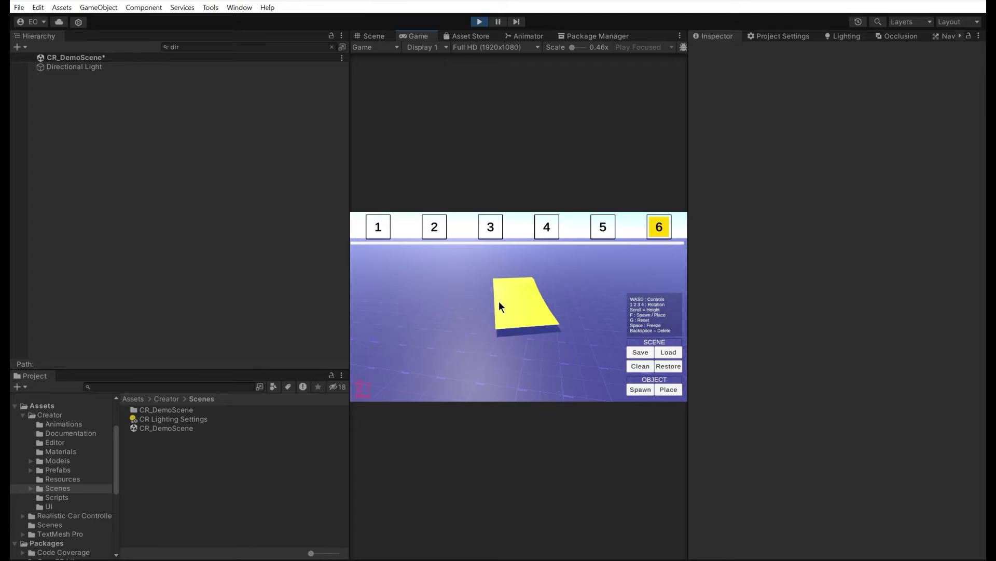
key("4")
key("3")
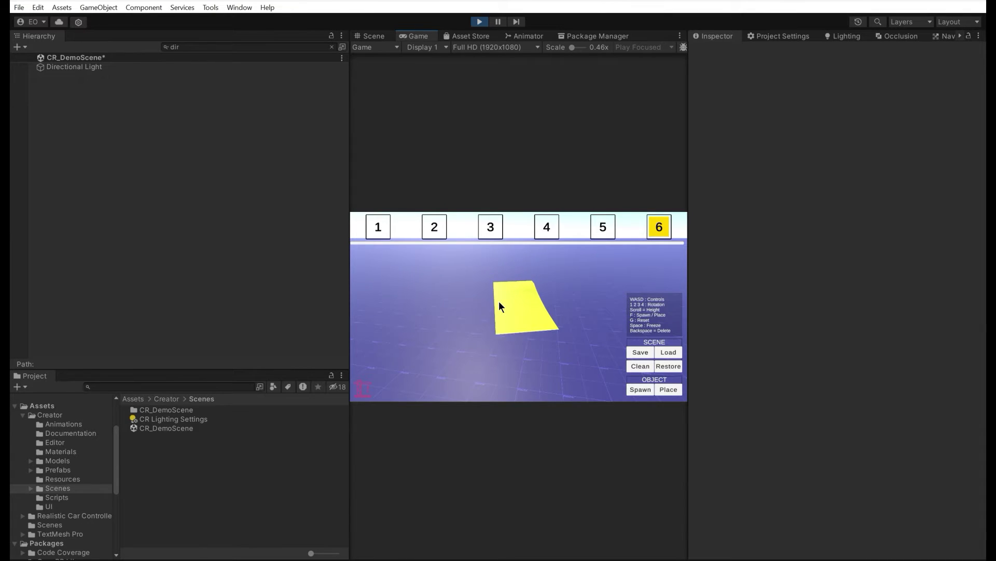
key("4")
key("3")
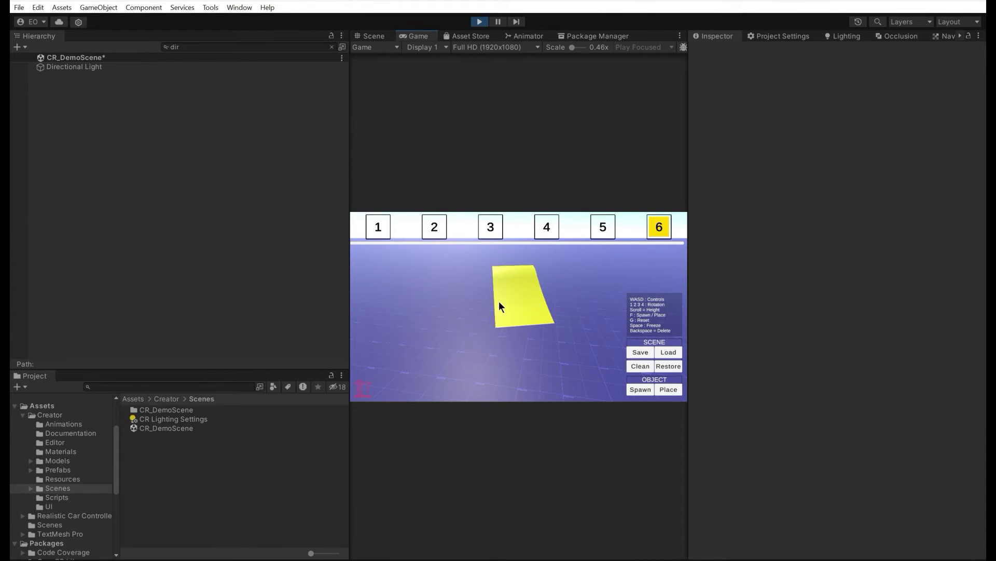
key("1")
key("2")
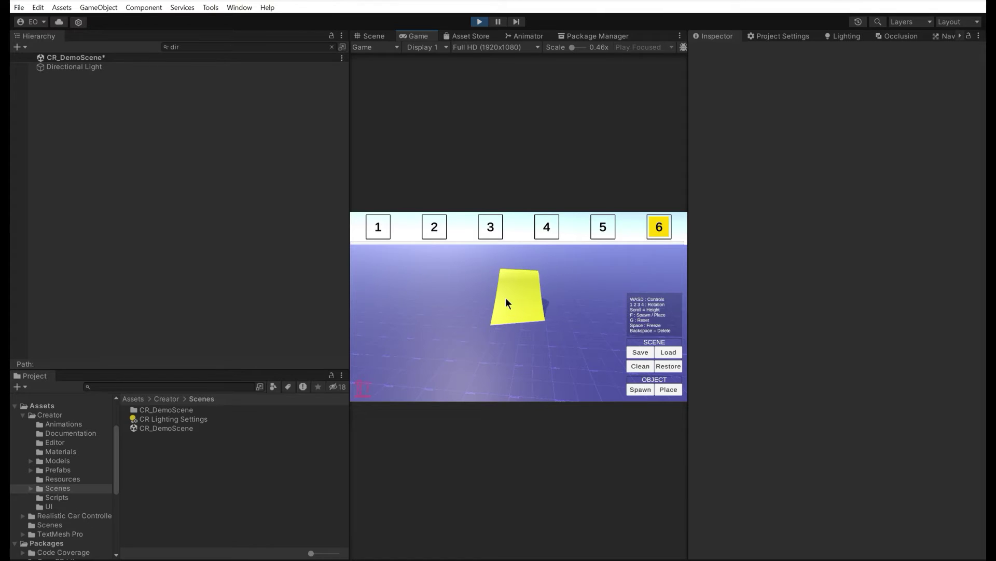
key("4")
left_click_drag(518, 317, 501, 317)
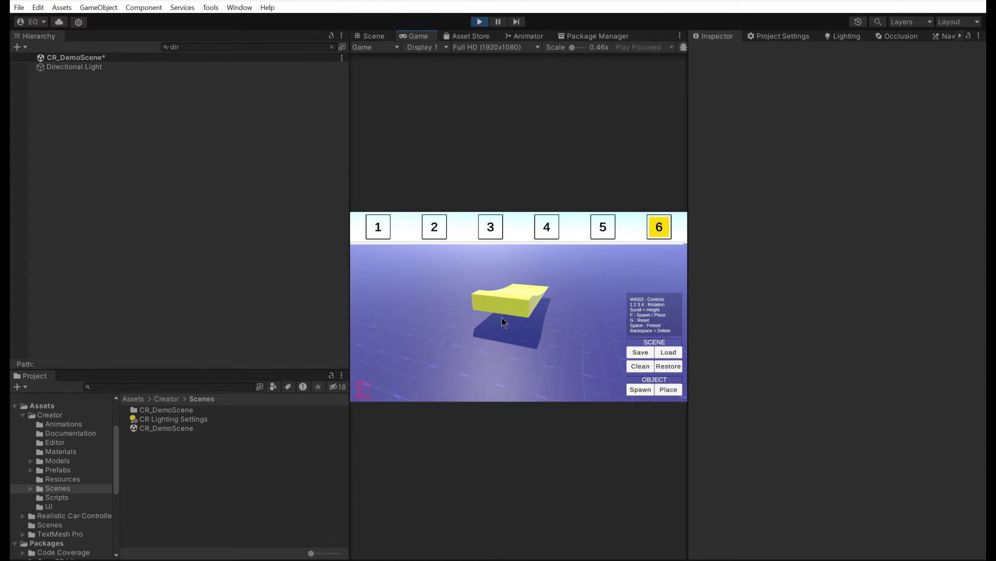
key("1")
key("2")
key("4")
key("3")
left_click_drag(502, 318, 536, 309)
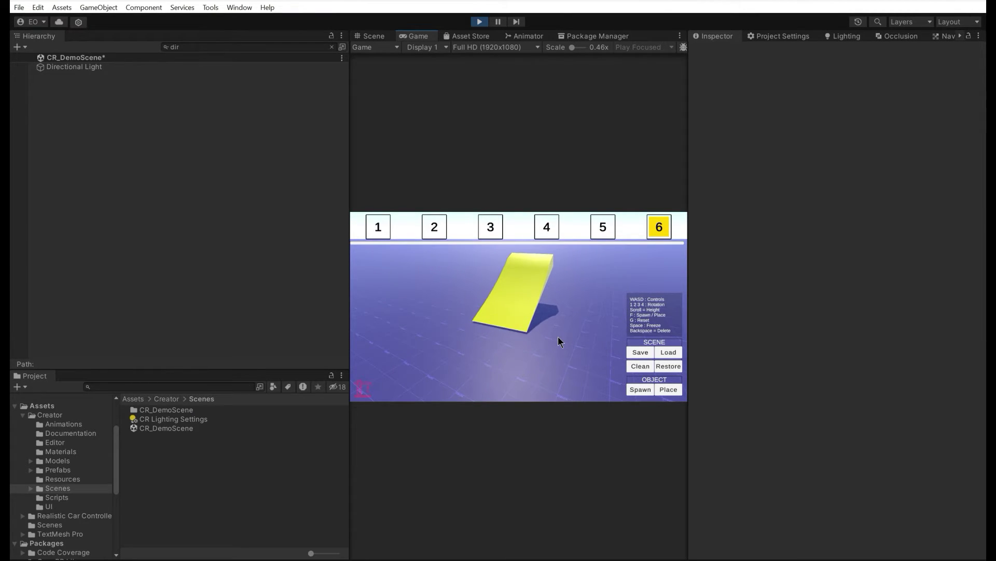
Step: Turn the slot 6 ramp around, lower it to the ground and place it
key("1")
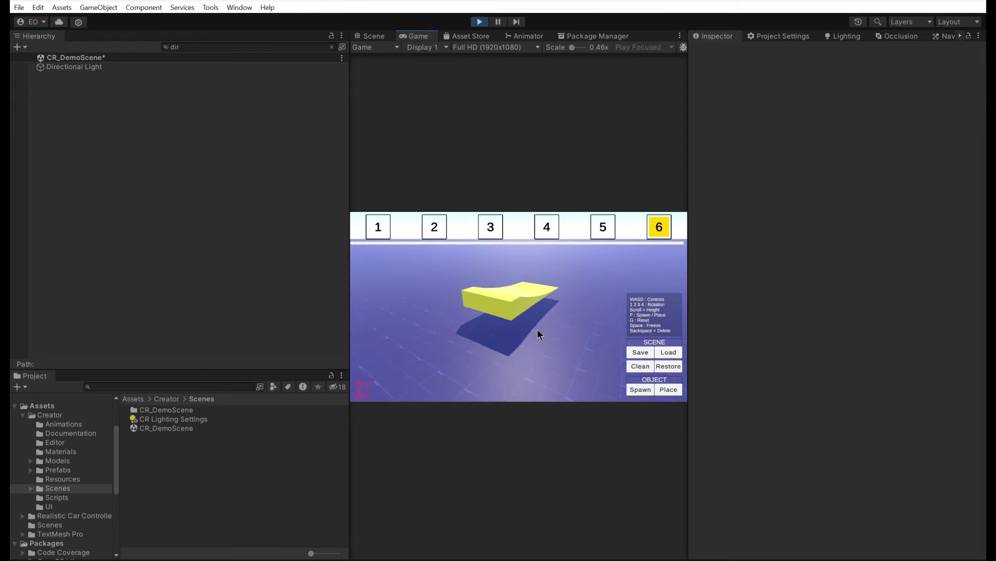
key("1")
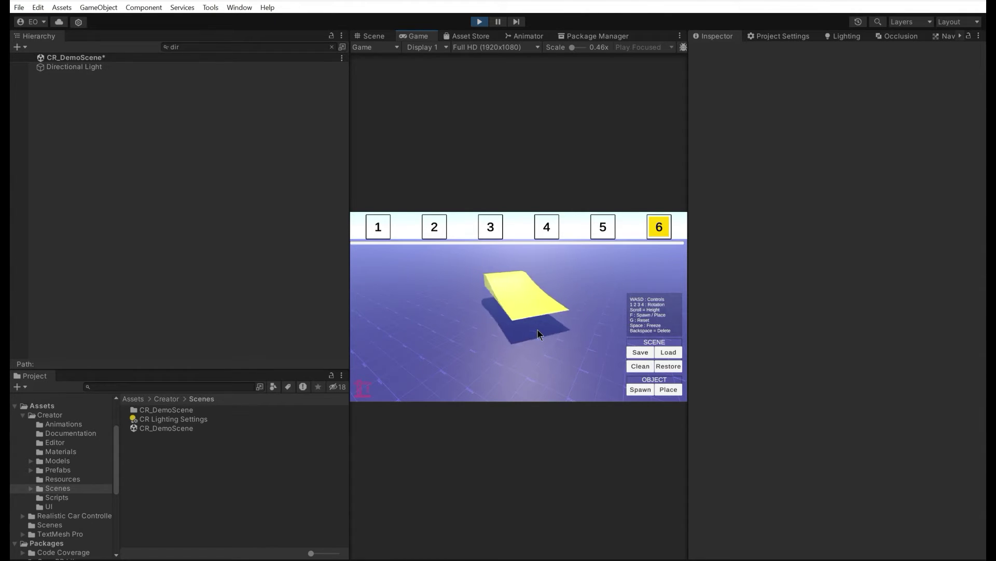
scroll(537, 329, "down", 5)
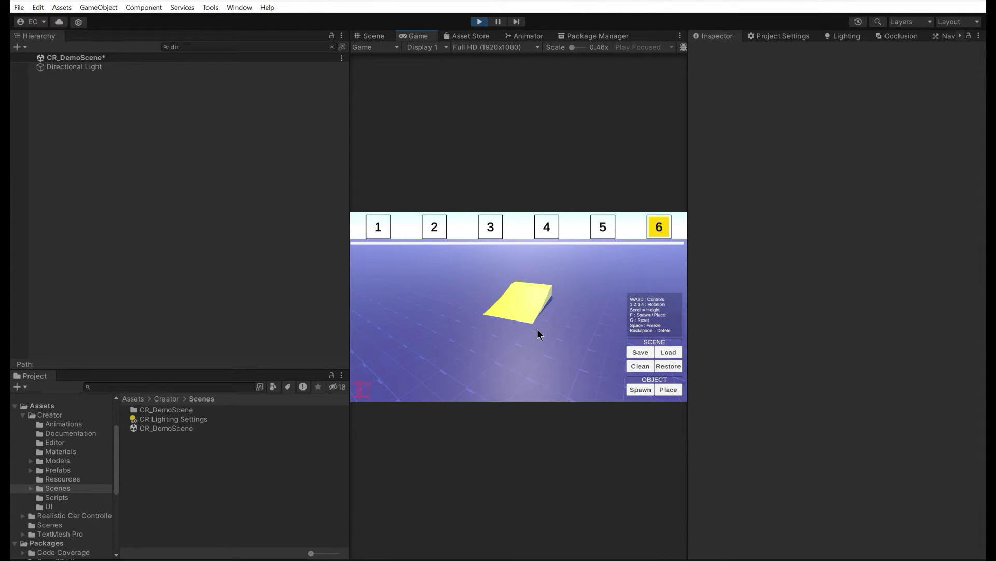
key("f")
Step: Save the creator scene with all placed ramps
right_click_drag(538, 328, 507, 338)
key("s")
left_click(646, 353)
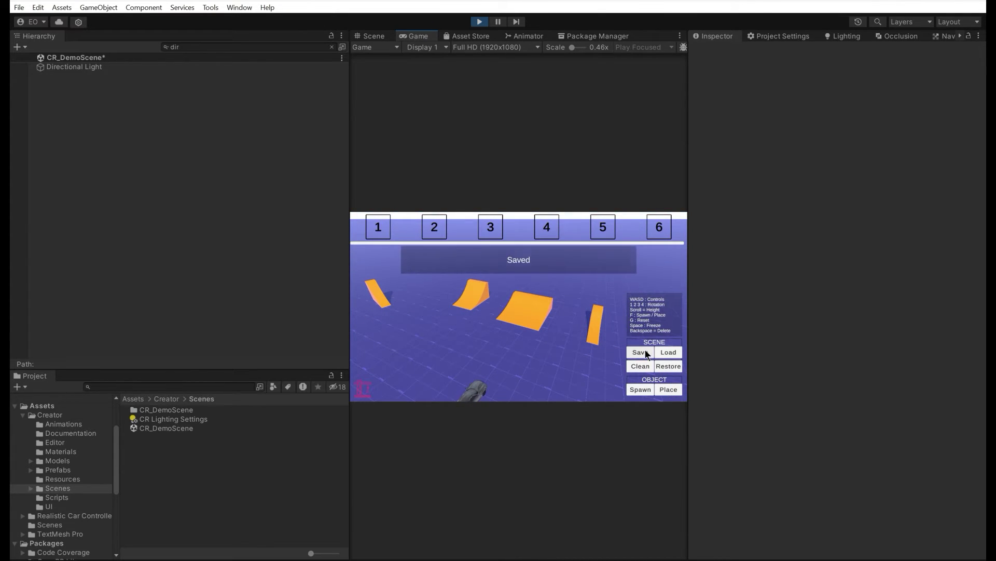
Step: Return to driving mode, drive the car among the placed ramps and stop it
left_click(362, 396)
key("w")
key("w")
key("d")
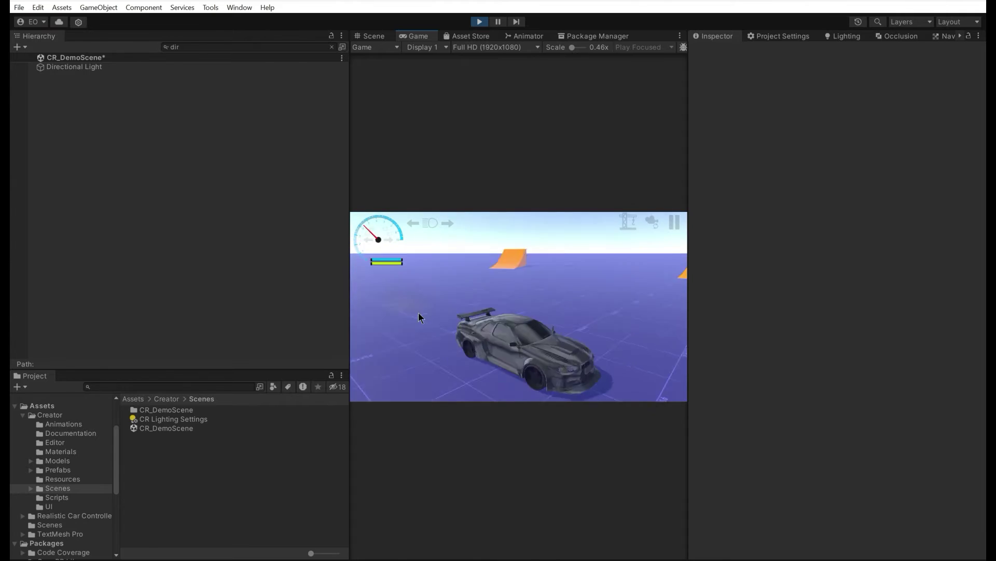
left_click_drag(532, 325, 448, 310)
key("space")
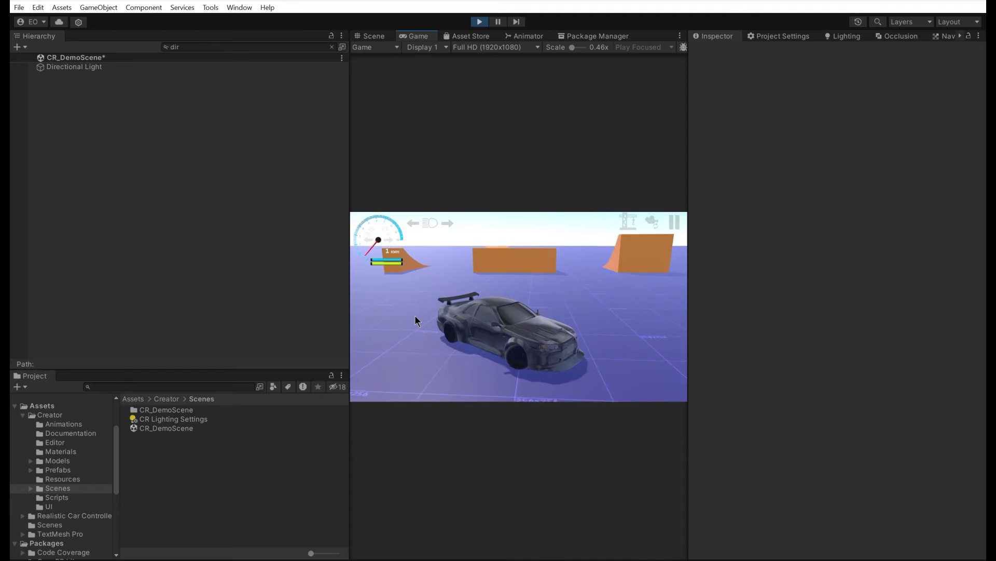
Step: Reopen the creator mode and delete the wide ramp in the middle
left_click(628, 222)
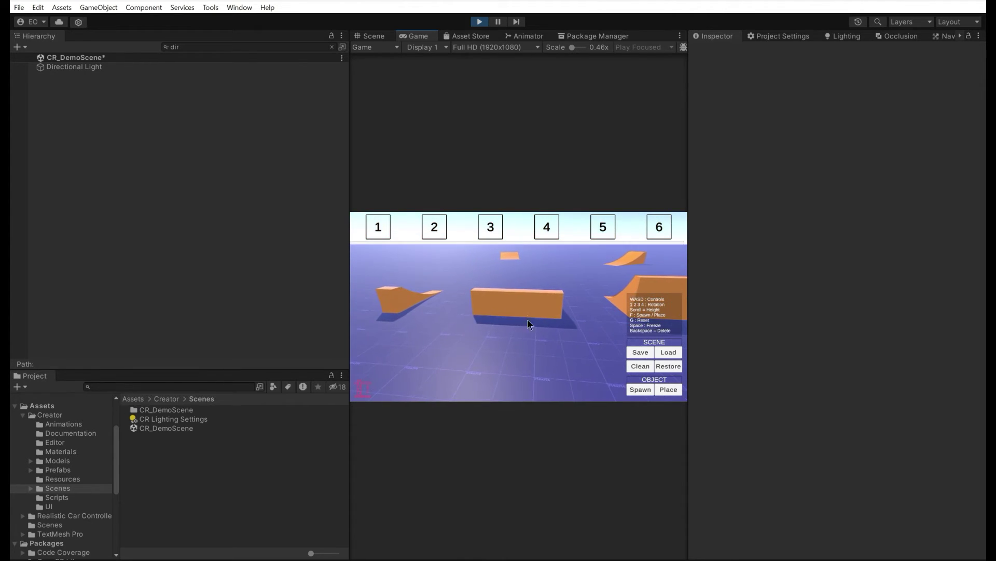
left_click(527, 314)
key("BackSpace")
Step: Delete a second placed ramp and save the reduced layout
key("w")
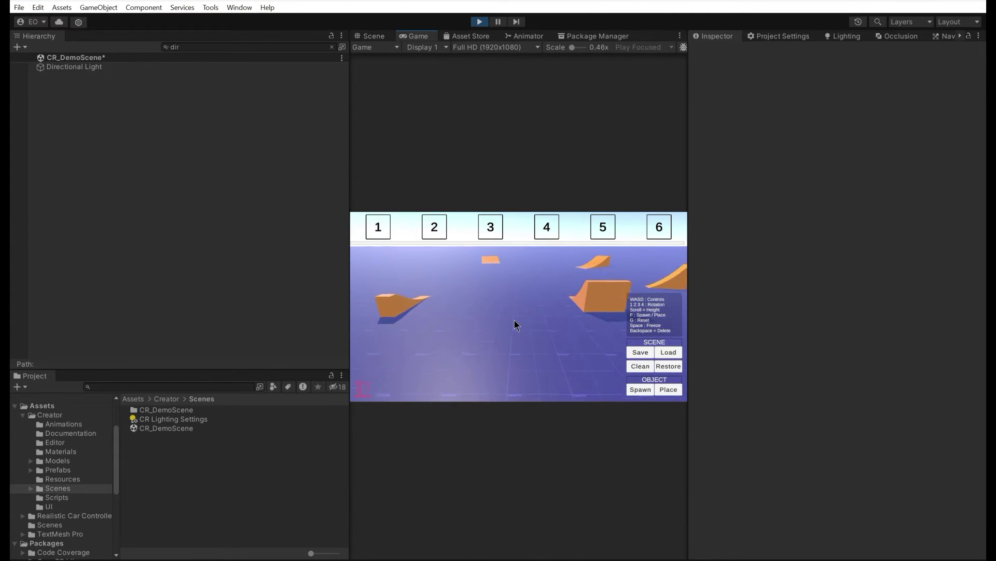
key("d")
right_click_drag(514, 320, 539, 304)
left_click(540, 310)
key("BackSpace")
key("s")
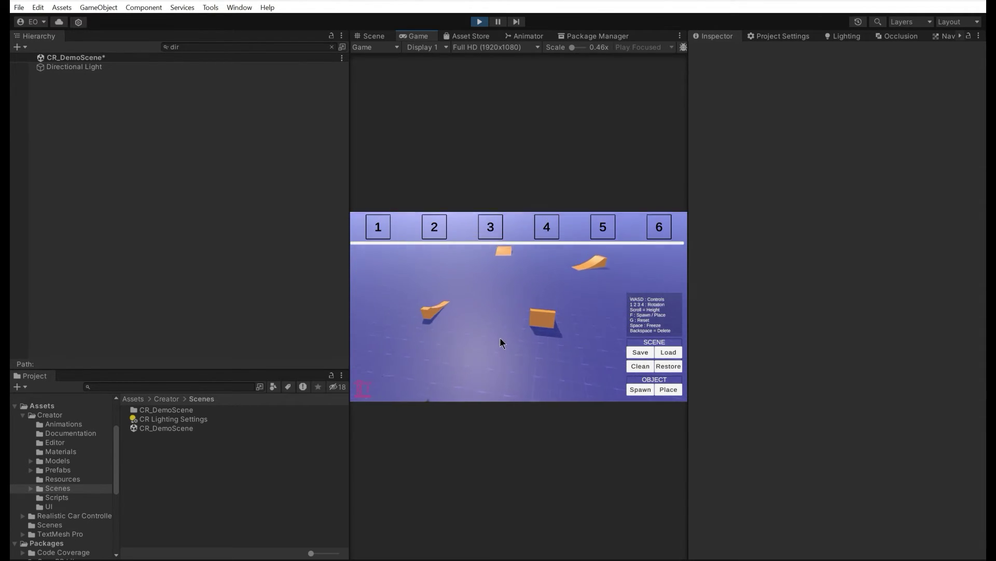
left_click(640, 352)
Step: Clean all objects from the creator scene and load the saved layout back
left_click(638, 367)
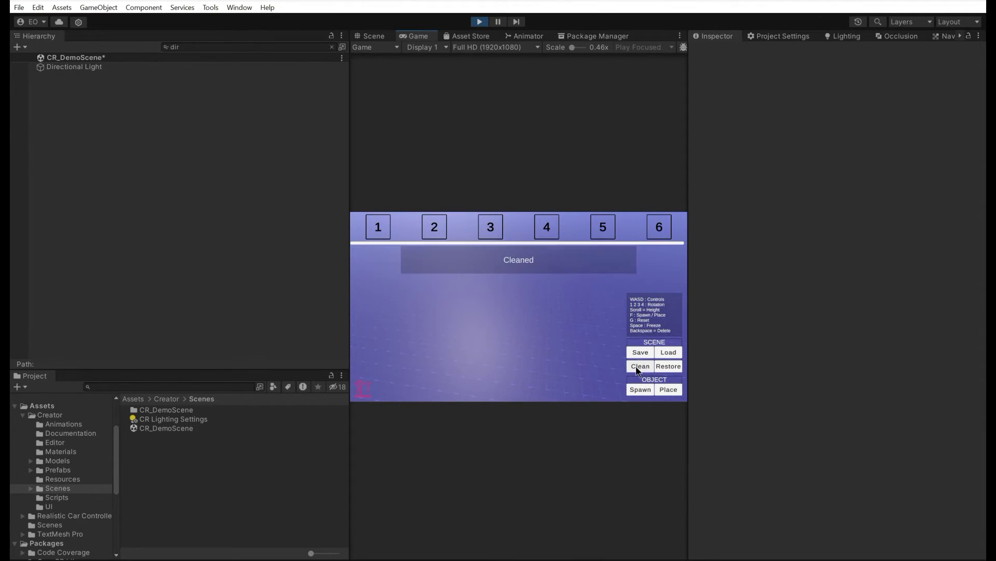
left_click(676, 351)
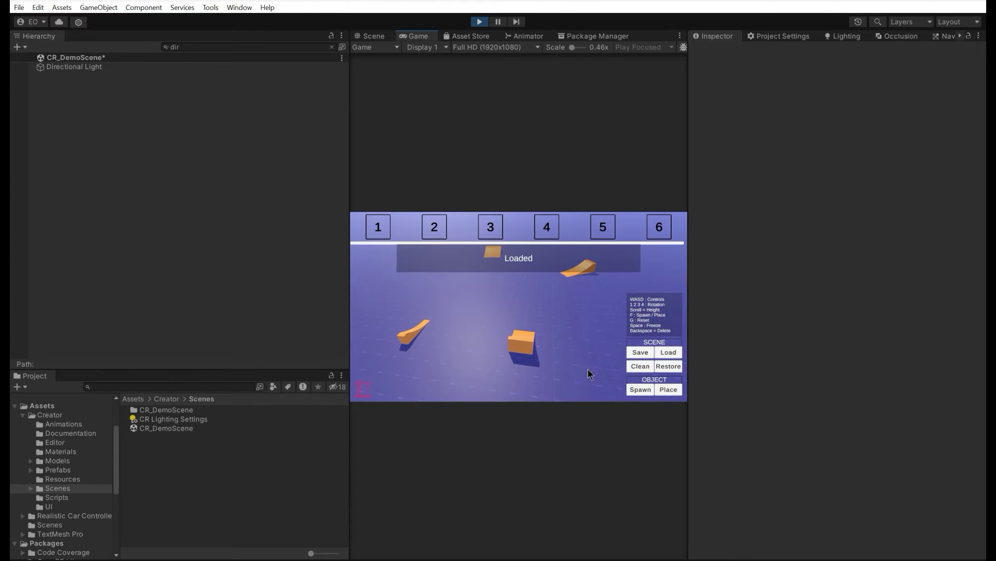
Step: Clean the creator scene again, then stop and restart Play mode
left_click(644, 366)
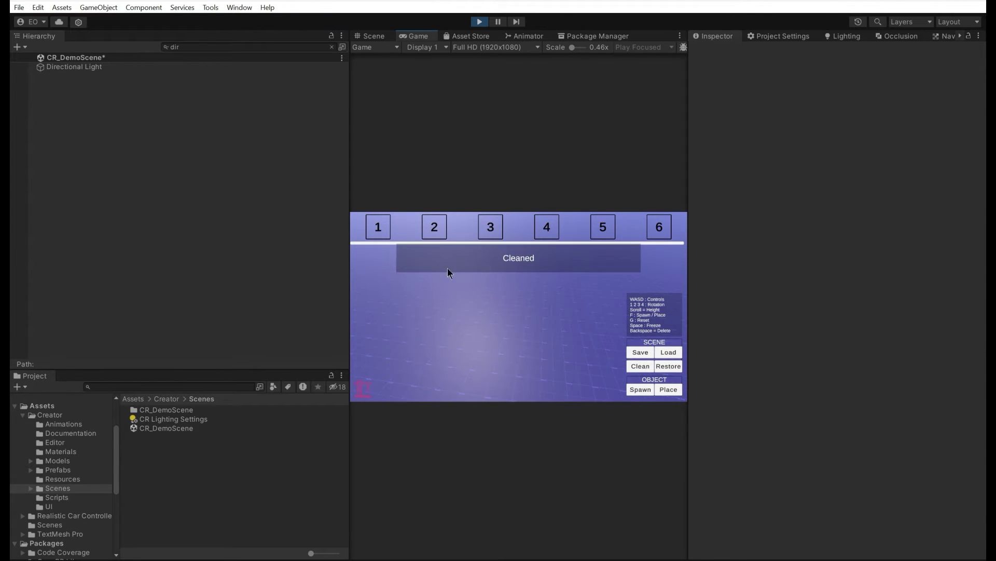
left_click(480, 22)
left_click(480, 22)
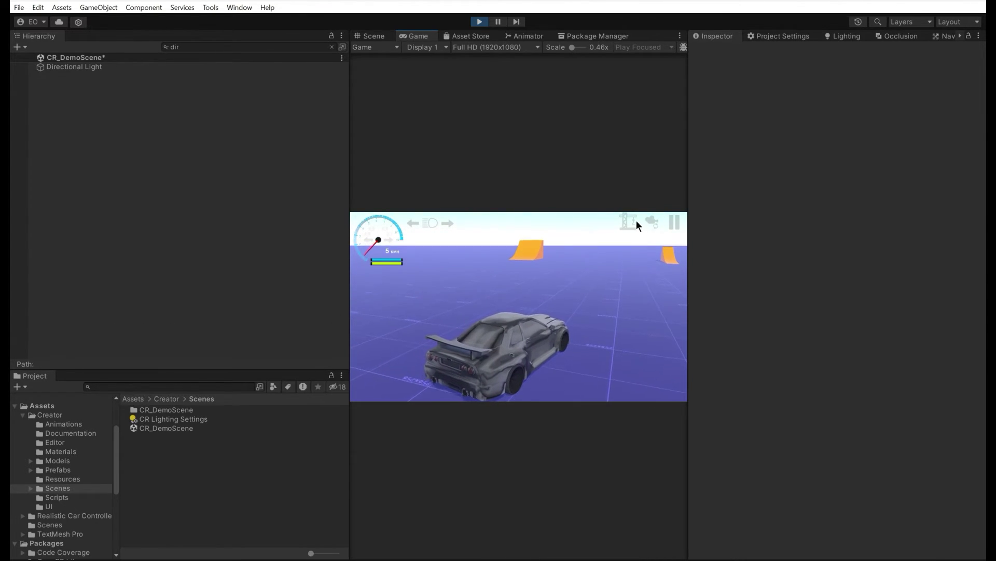
Step: Enter creator mode and place a number 5 ramp in the open area near the existing ramps
left_click(630, 222)
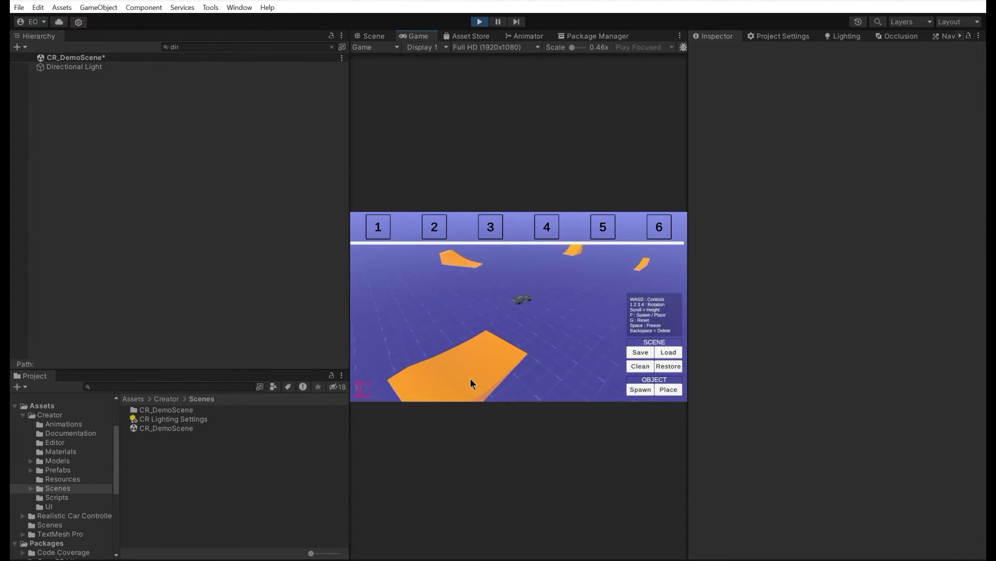
left_click(471, 376)
left_click(552, 325)
key("w")
right_click_drag(551, 325, 474, 337)
key("5")
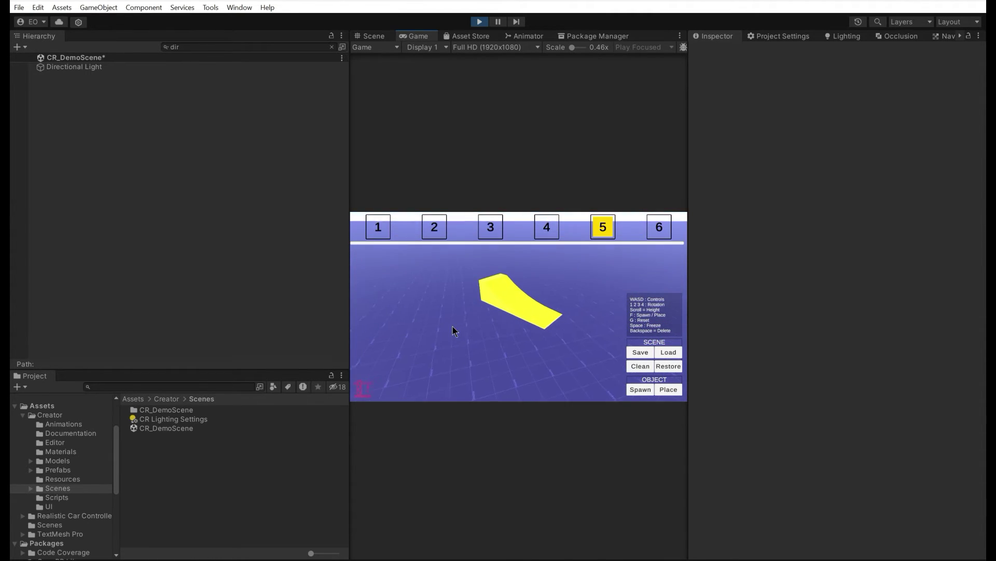
key("f")
right_click_drag(558, 334, 533, 337)
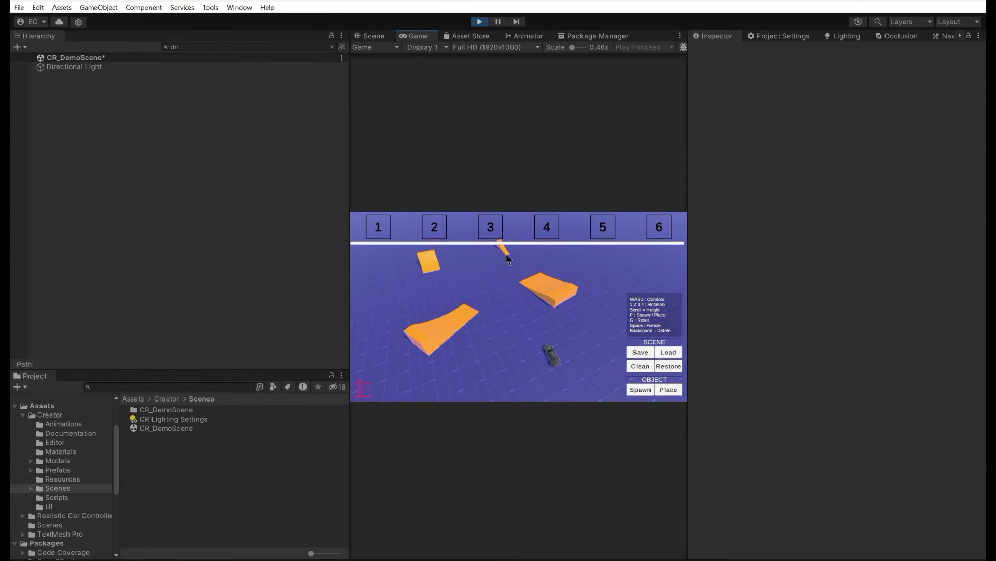
Step: Try to place a number 3 ramp directly over the player car after adjusting its height
key("3")
scroll(593, 343, "up", 3)
scroll(593, 342, "down", 5)
scroll(517, 335, "up", 4)
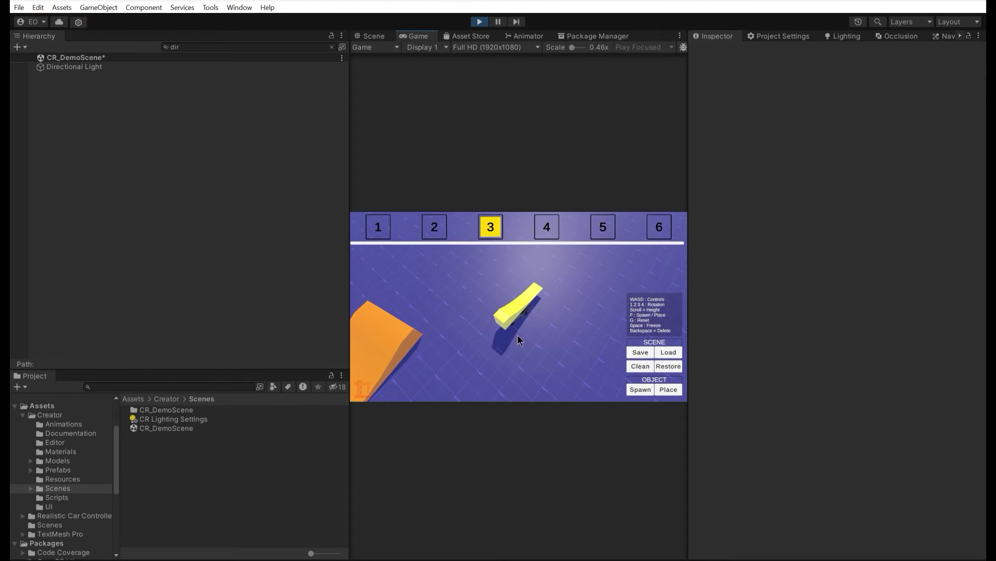
key("f")
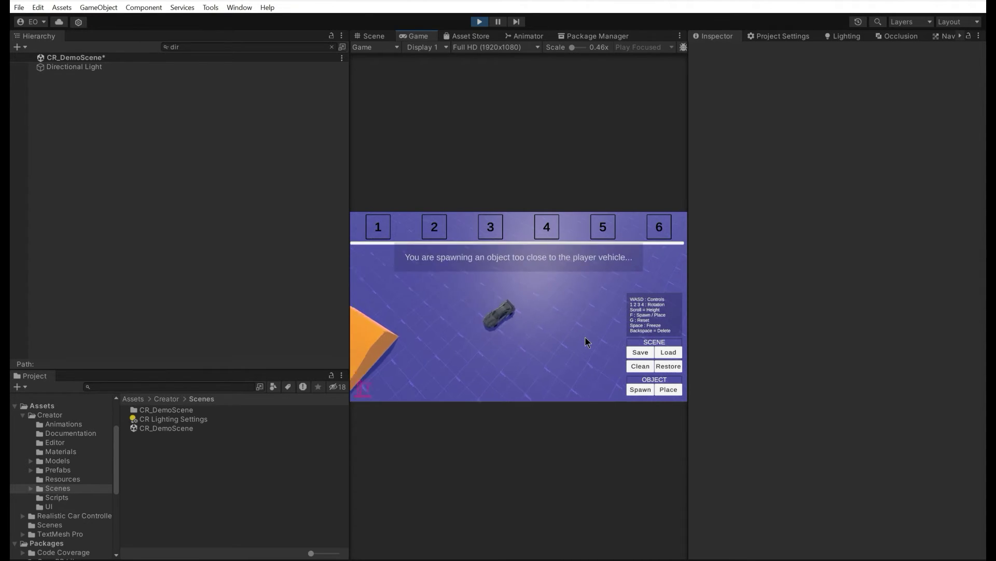
Step: Import the complete RCCP_DemoAssets package from the demos section of the Realistic Car Controller Pro welcome window
mouse_move(260, 21)
mouse_move(364, 34)
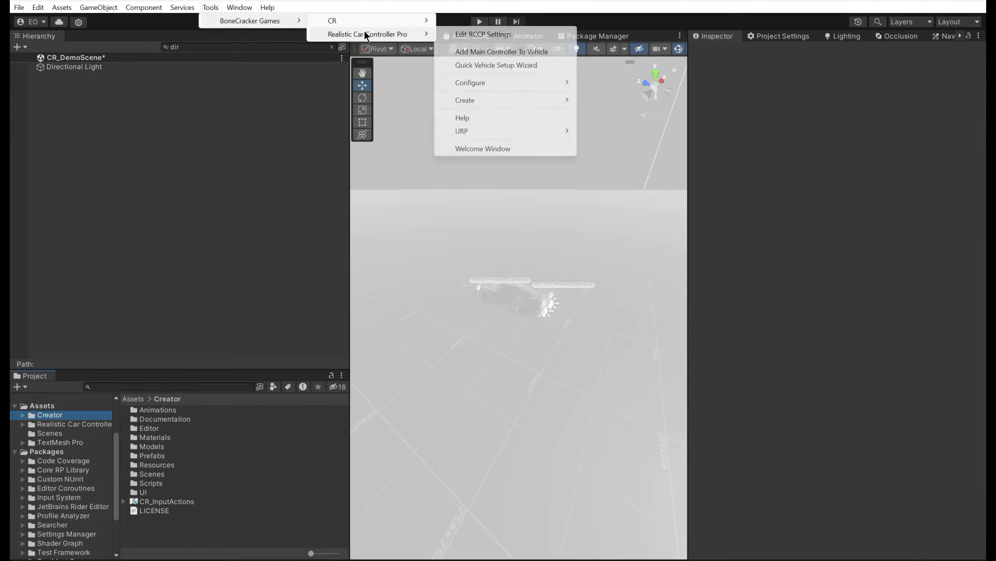
left_click(509, 147)
left_click(617, 143)
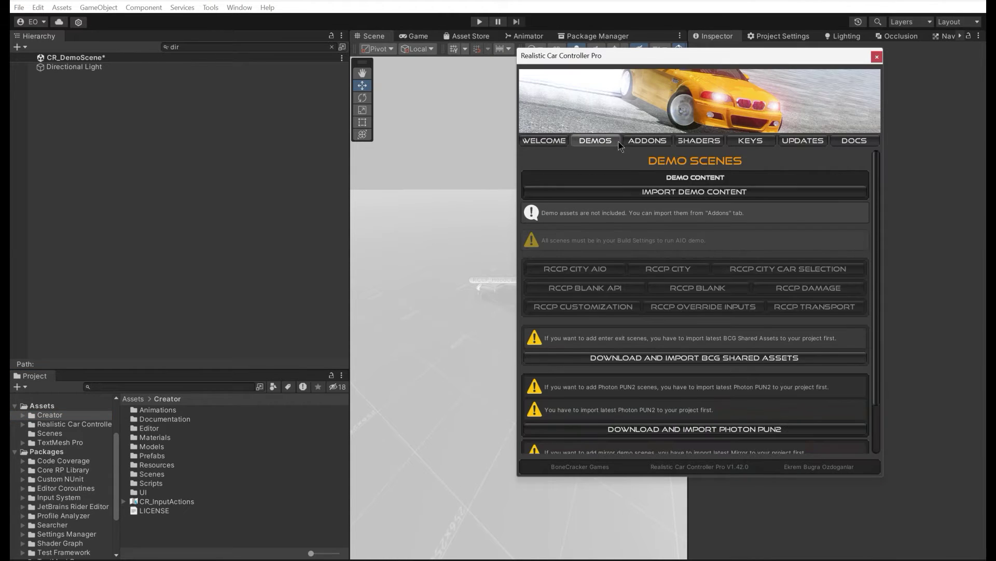
left_click(669, 193)
left_click(526, 309)
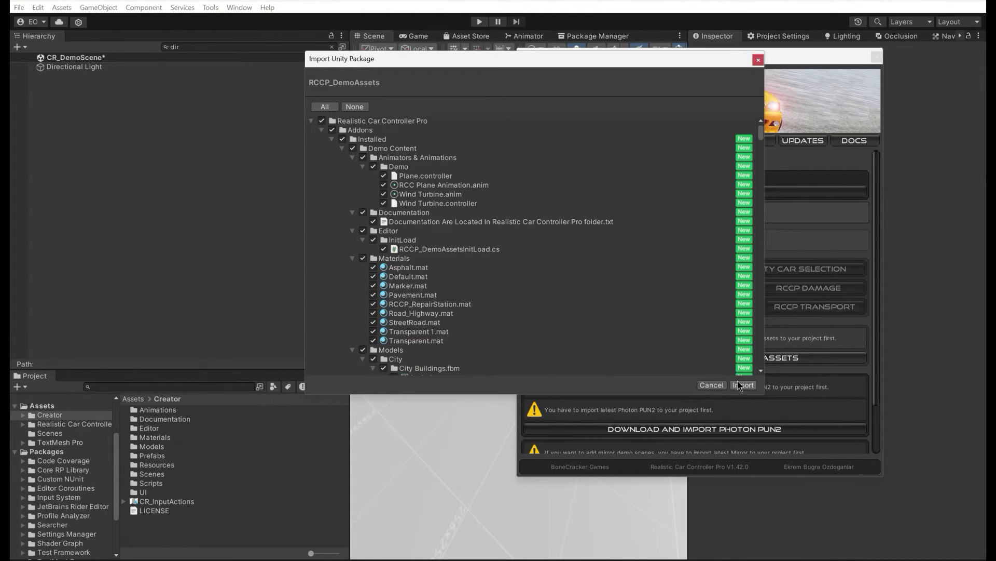
left_click(743, 384)
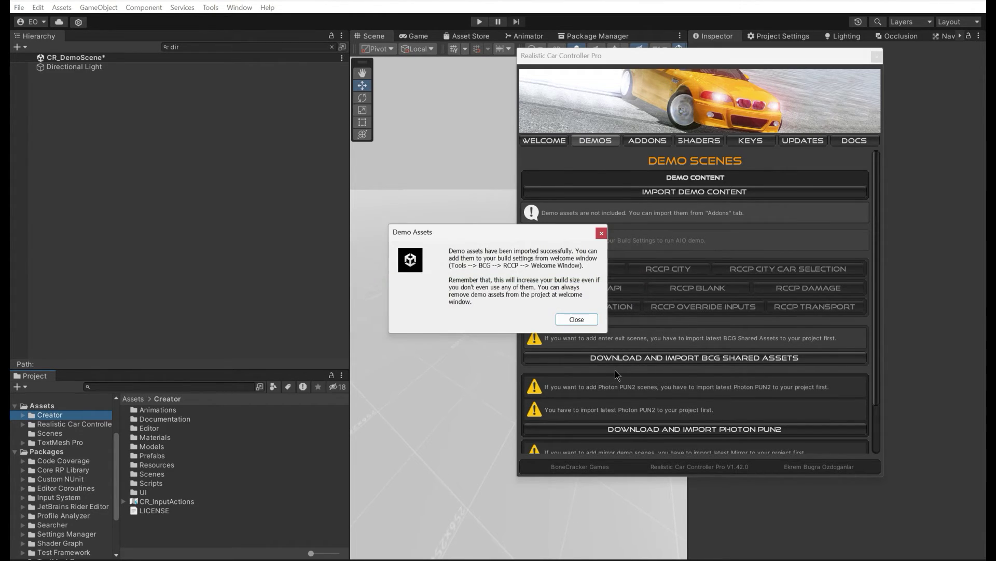
left_click(571, 319)
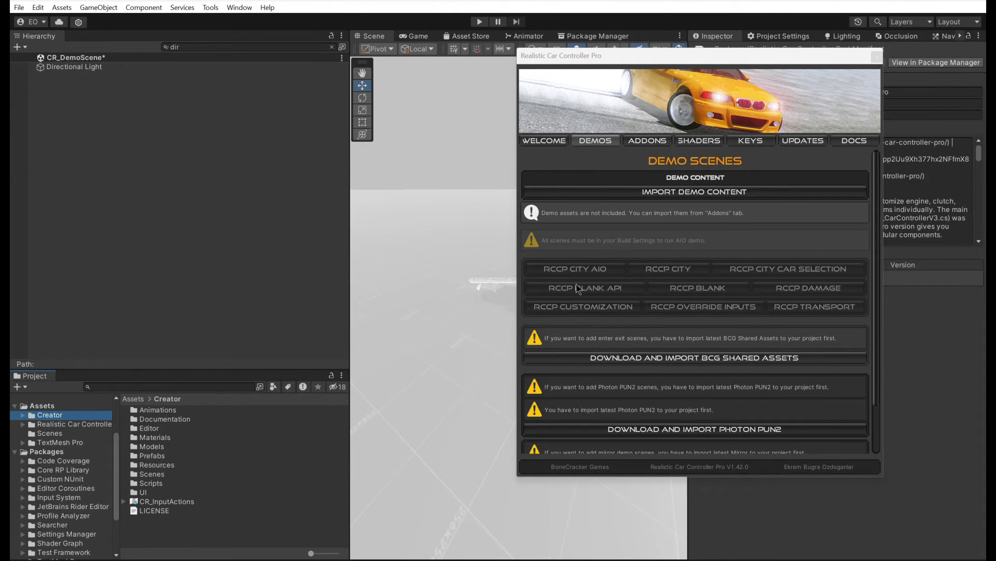
Step: Open the RCCP City demo scene and close the Realistic Car Controller Pro welcome window
left_click_drag(602, 50, 446, 62)
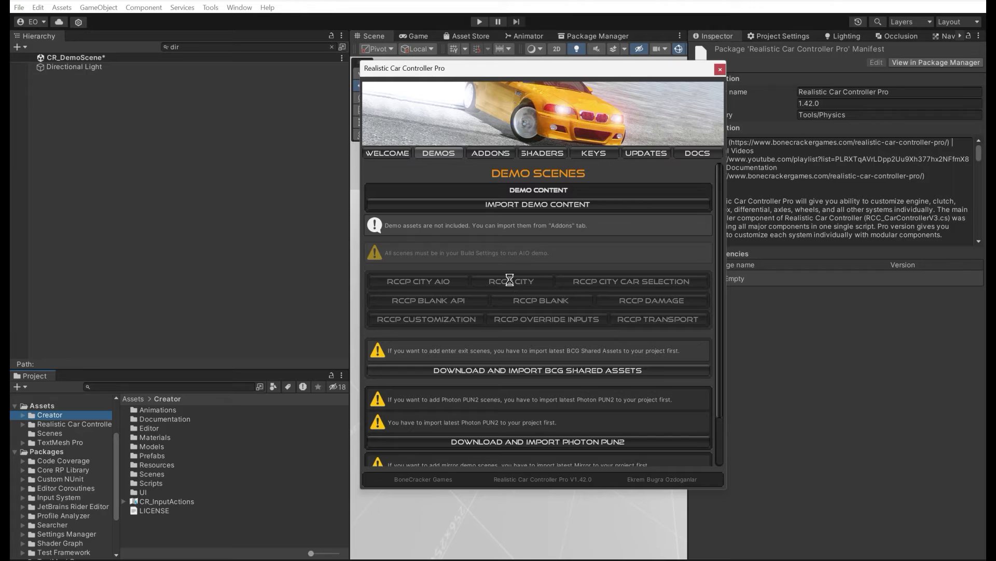
left_click(510, 279)
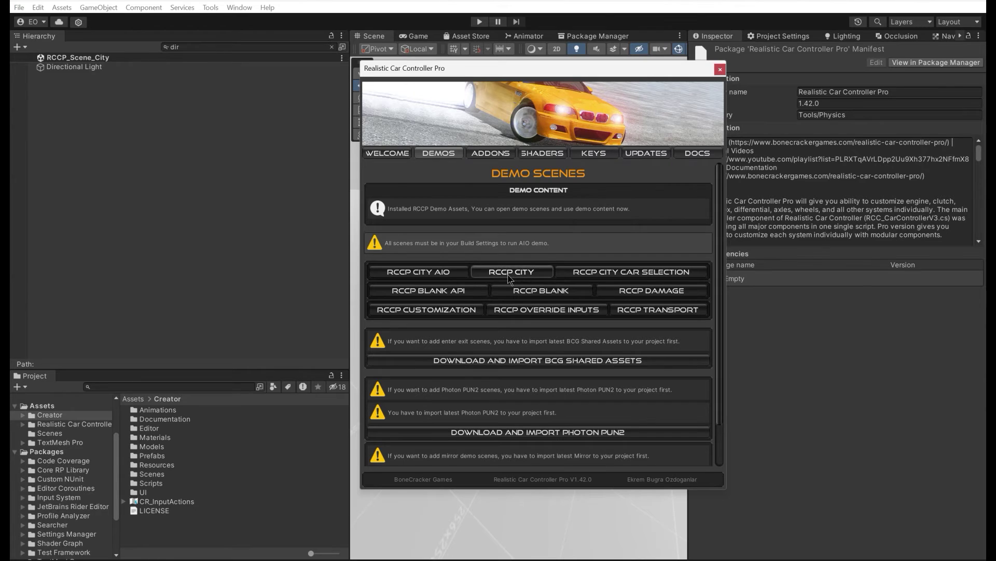
left_click(720, 69)
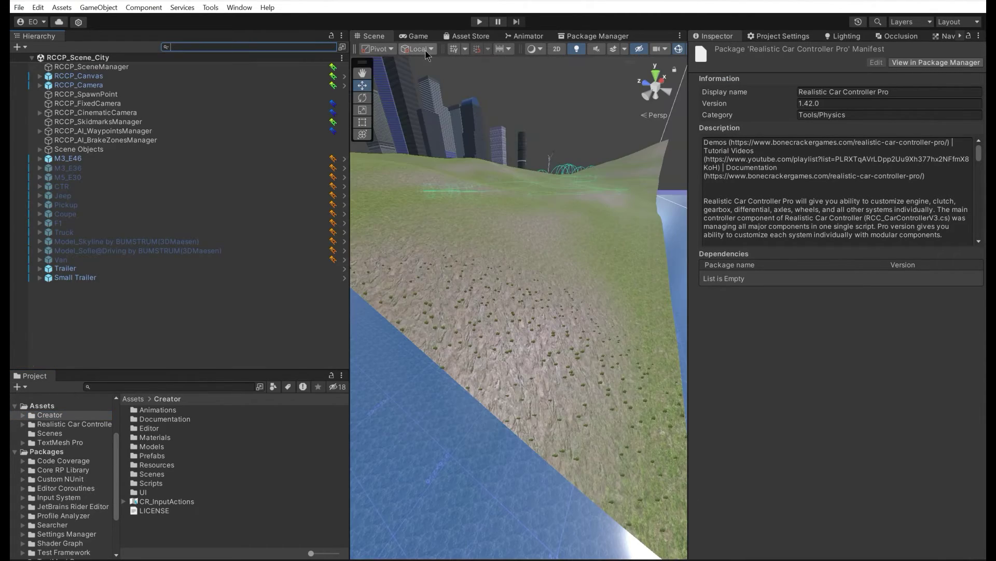
Step: Test-drive the blue car in the city scene in Play mode, and stop playback
left_click(412, 36)
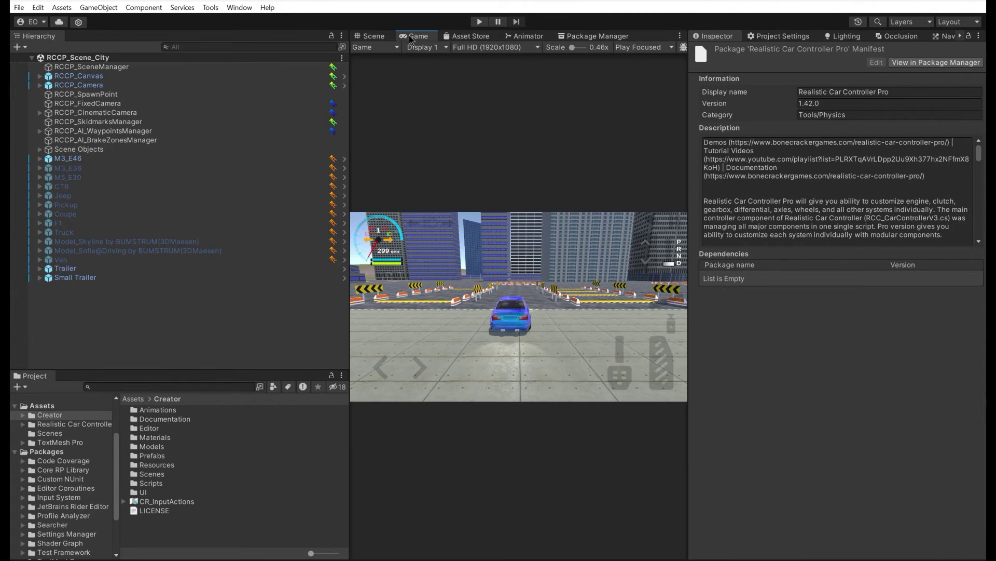
left_click(480, 22)
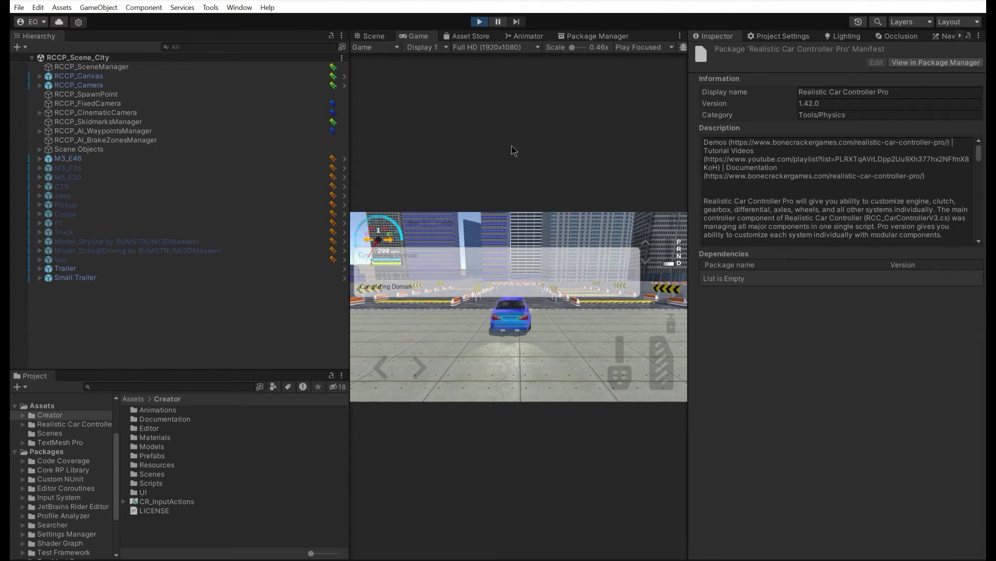
key("w")
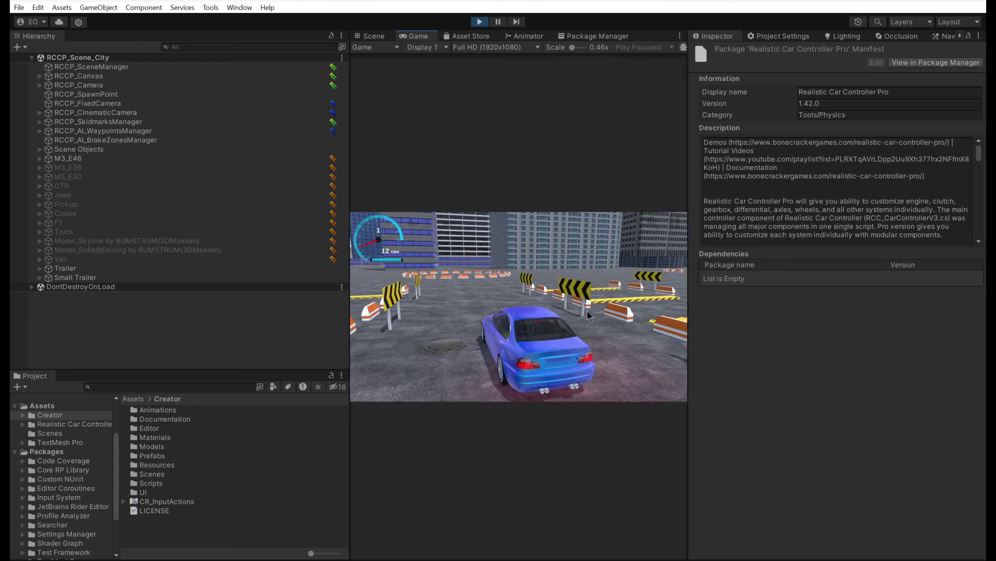
left_click(479, 21)
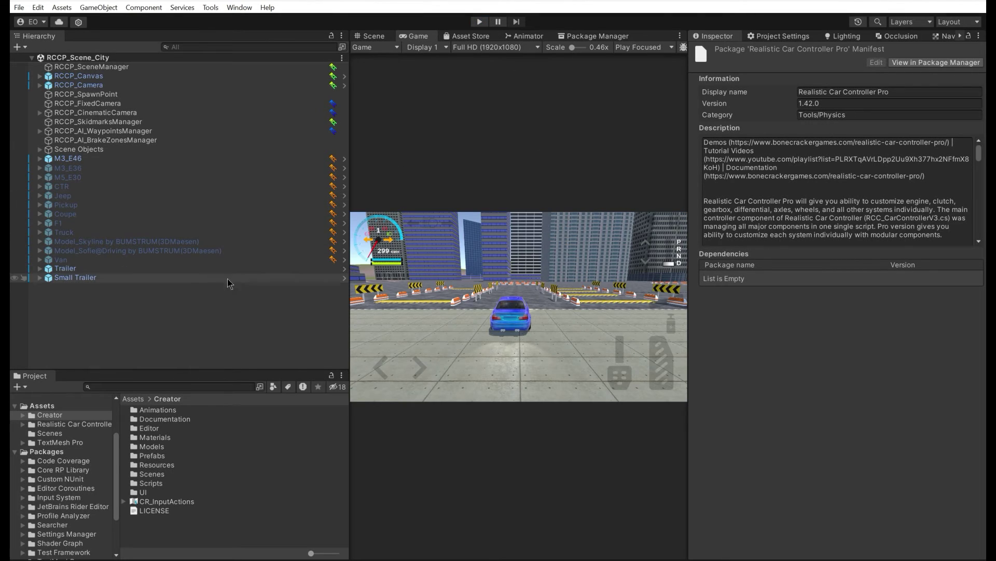
Step: Add the complete CR creator system to the RCCP_Scene_City hierarchy
right_click(203, 306)
mouse_move(280, 158)
mouse_move(368, 159)
mouse_move(518, 170)
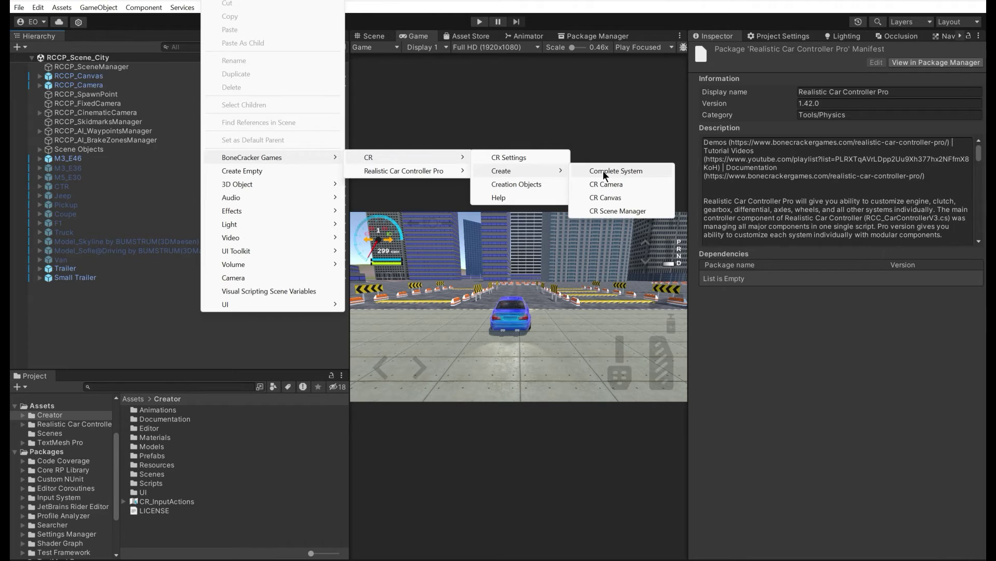
left_click(603, 170)
Step: Inspect the component settings of the added CR_SceneManager, CR_Canvas and CR_Camera objects
left_click(239, 328)
left_click(92, 305)
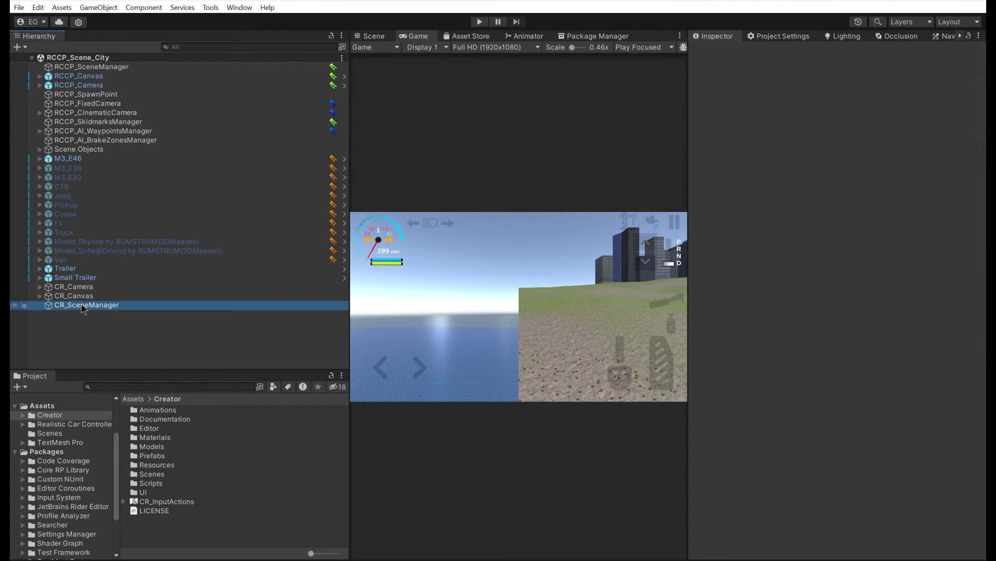
left_click(146, 296)
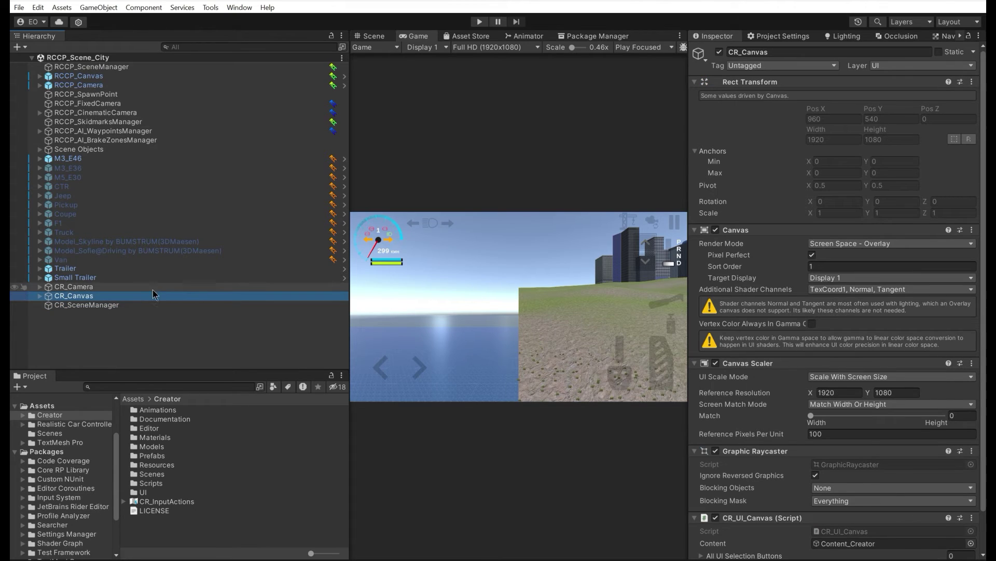
left_click(119, 288)
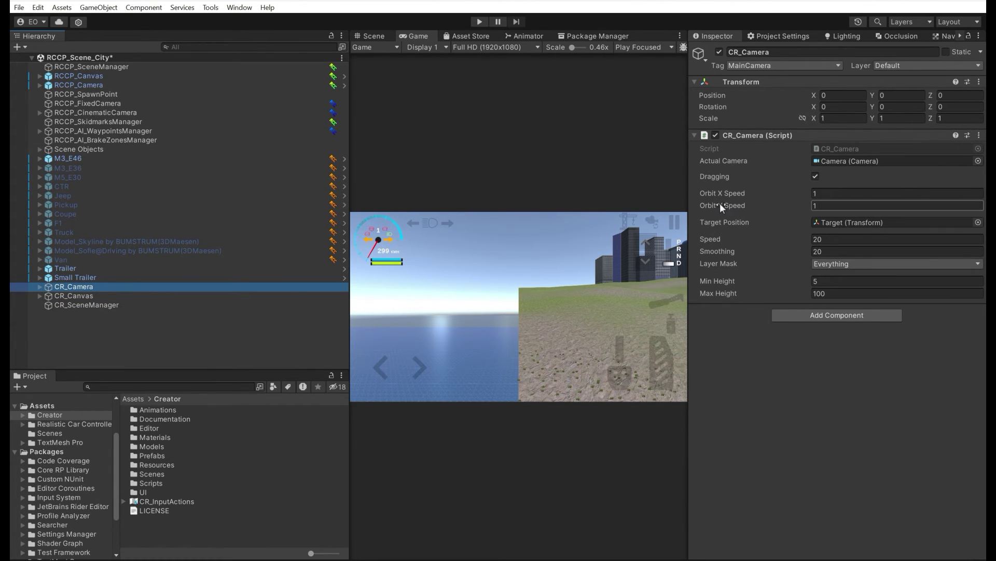
Step: Run the city scene, drive the car toward the barriers and enter creator mode
left_click(480, 21)
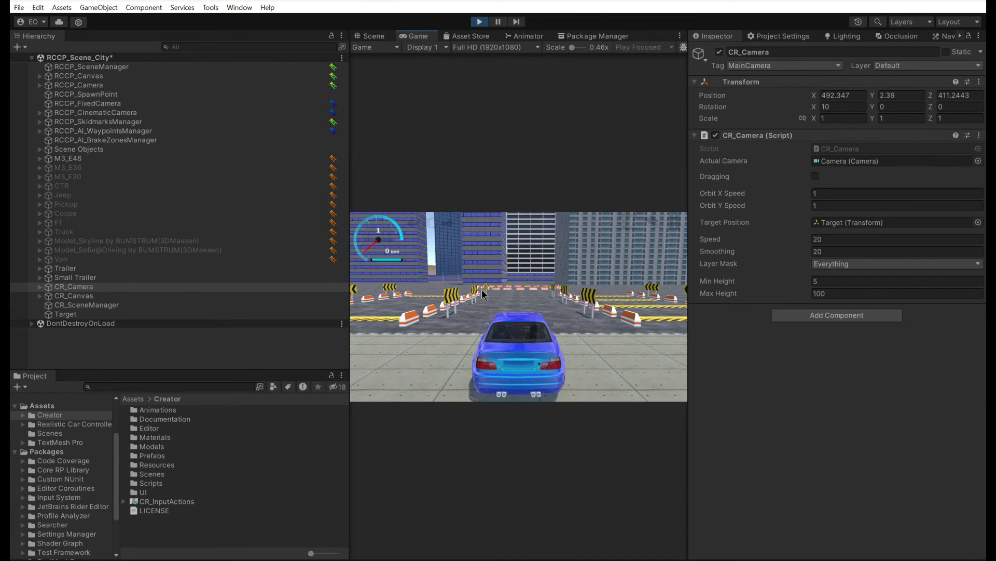
key("w")
left_click_drag(494, 310, 468, 313)
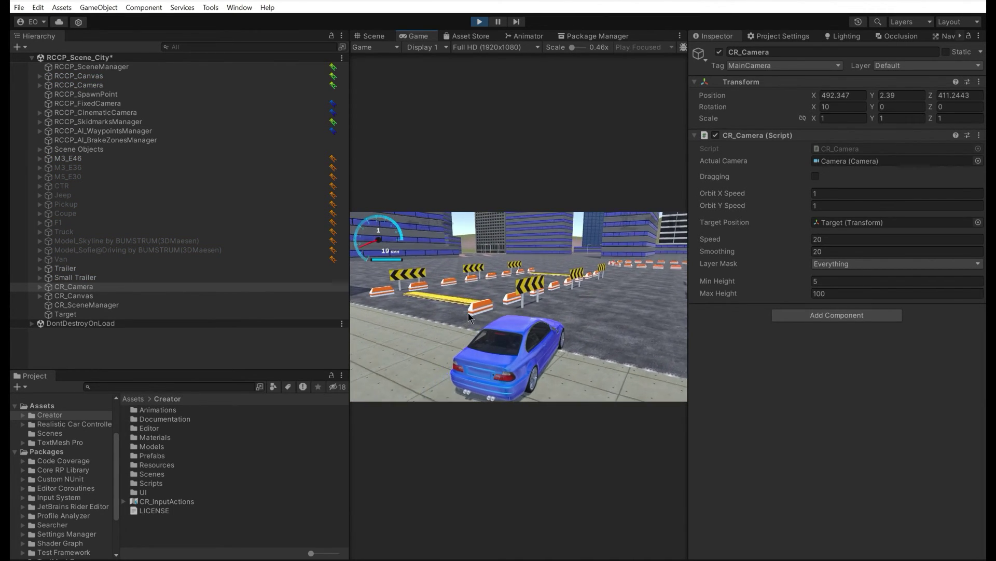
left_click_drag(568, 290, 451, 249)
left_click(631, 224)
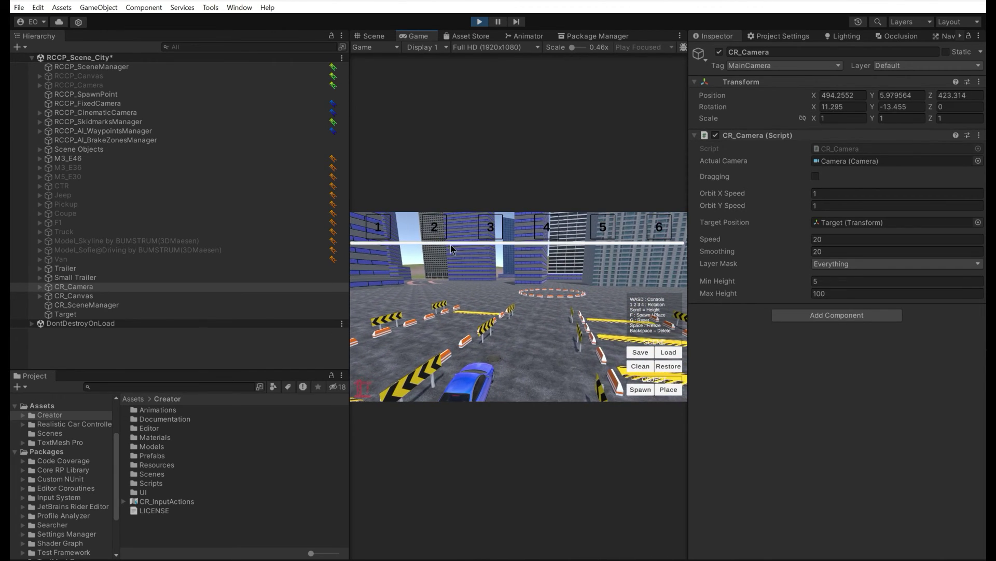
Step: Place a number 2 ramp and a number 1 ramp on the asphalt around the barriers and save the layout
key("f")
mouse_move(497, 281)
left_mouse_down()
mouse_move(453, 283)
mouse_move(486, 294)
mouse_move(456, 266)
mouse_move(498, 256)
mouse_move(640, 350)
left_mouse_up()
key("w")
key("f")
left_click(382, 230)
key("f")
key("w")
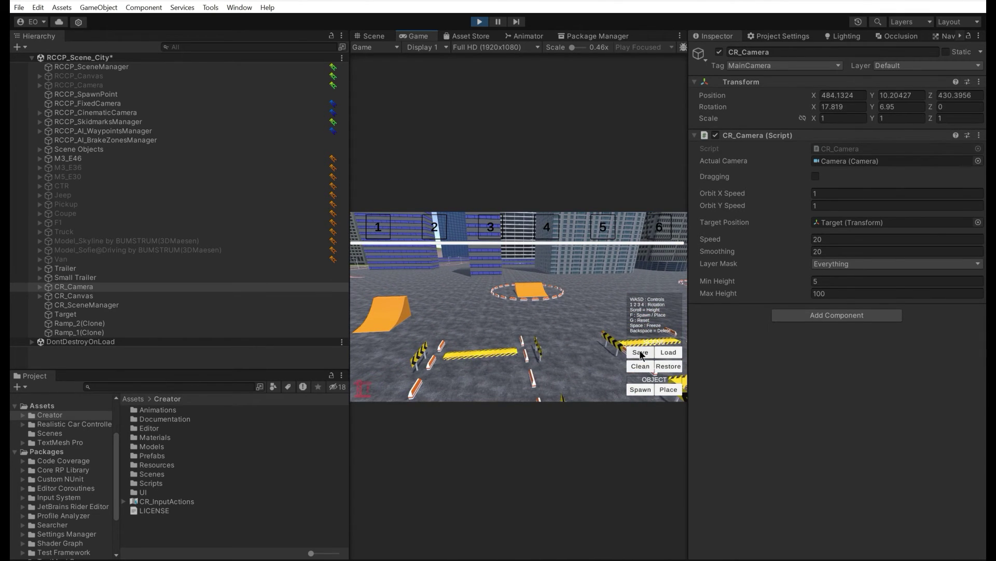
left_click(640, 352)
Step: Leave creator mode and drive the car over the ramp inside the ring of barriers
left_click(364, 388)
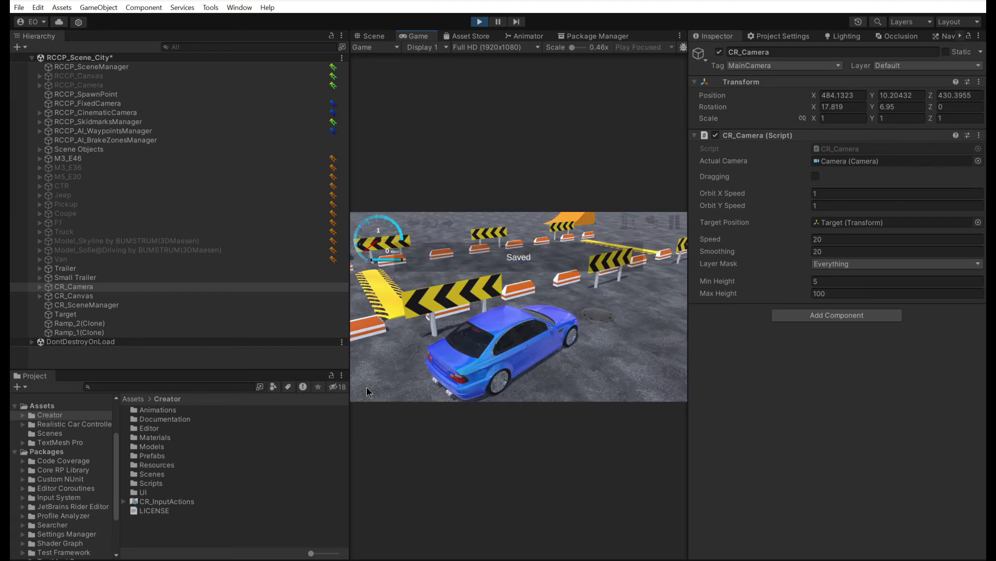
key("w")
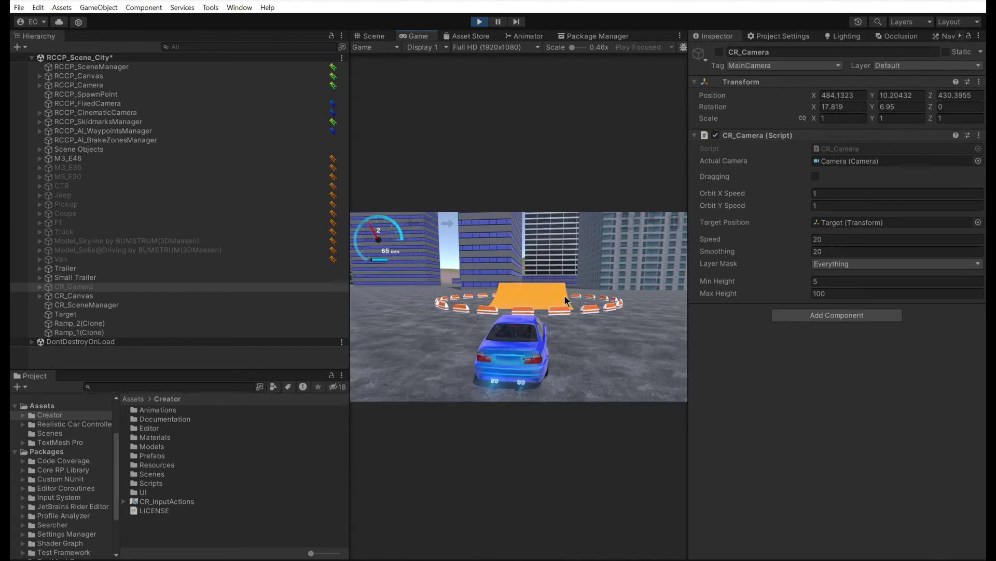
left_click_drag(565, 295, 560, 258)
Step: Restart Play mode to check that the saved ramps load automatically, and stop playback
left_click(480, 23)
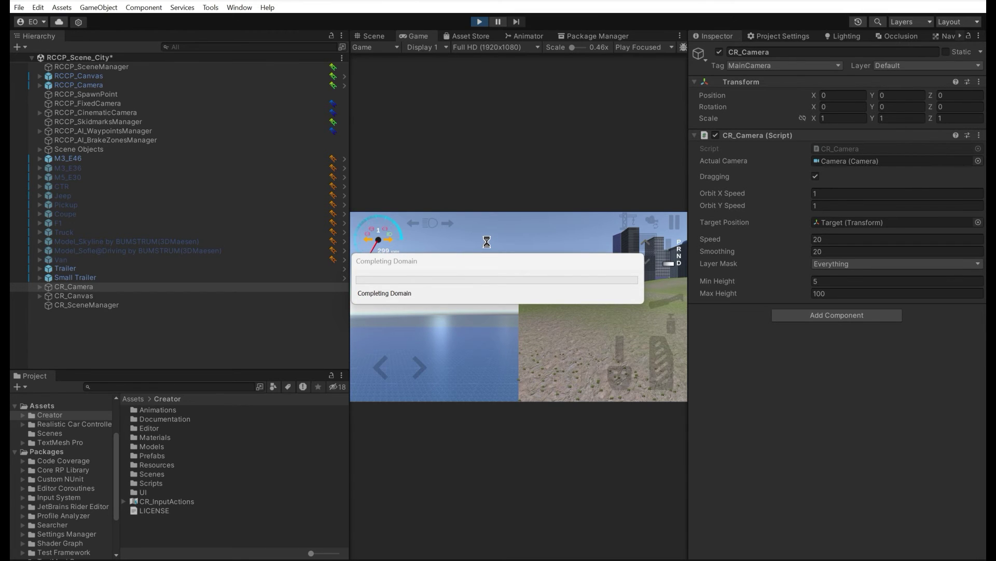
key("w")
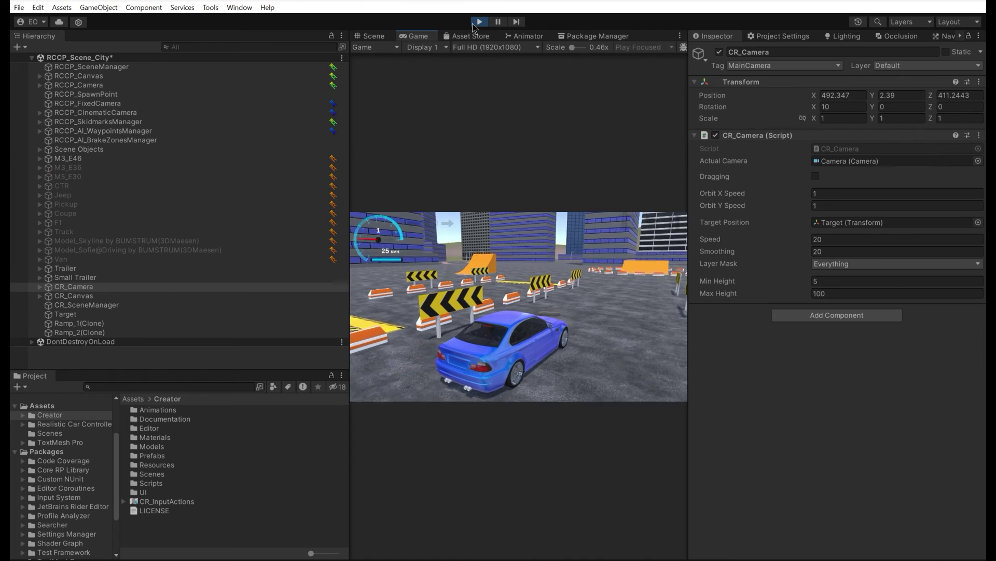
left_click(474, 26)
Step: Disable Auto Load on CR_SceneManager and test-drive the city scene in Play mode
left_click(139, 306)
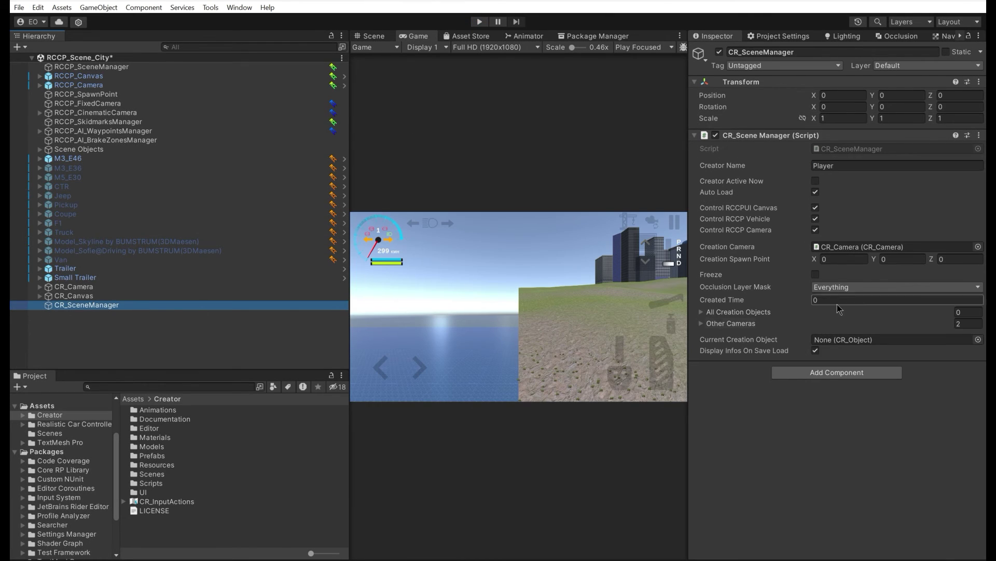
left_click(479, 21)
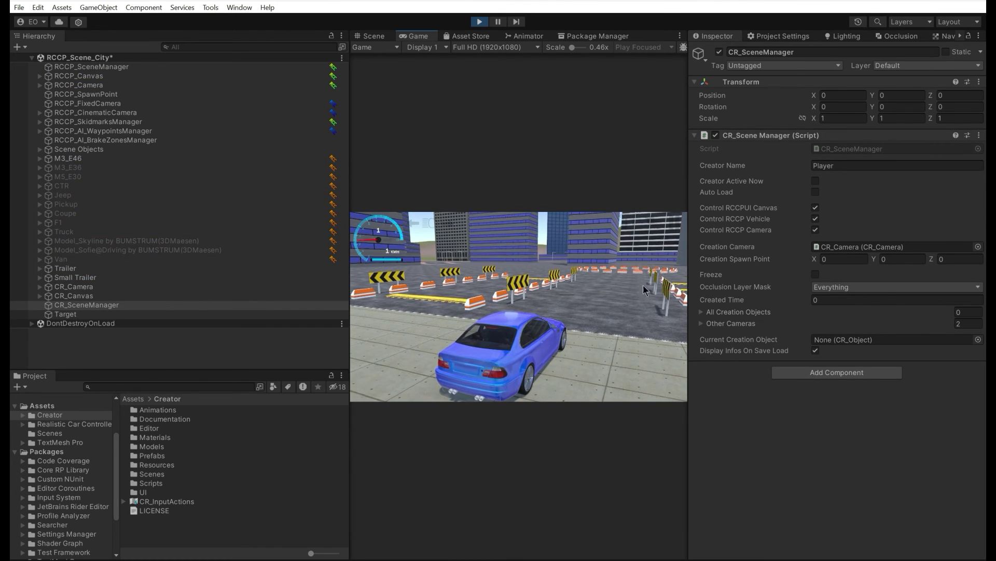
key("w")
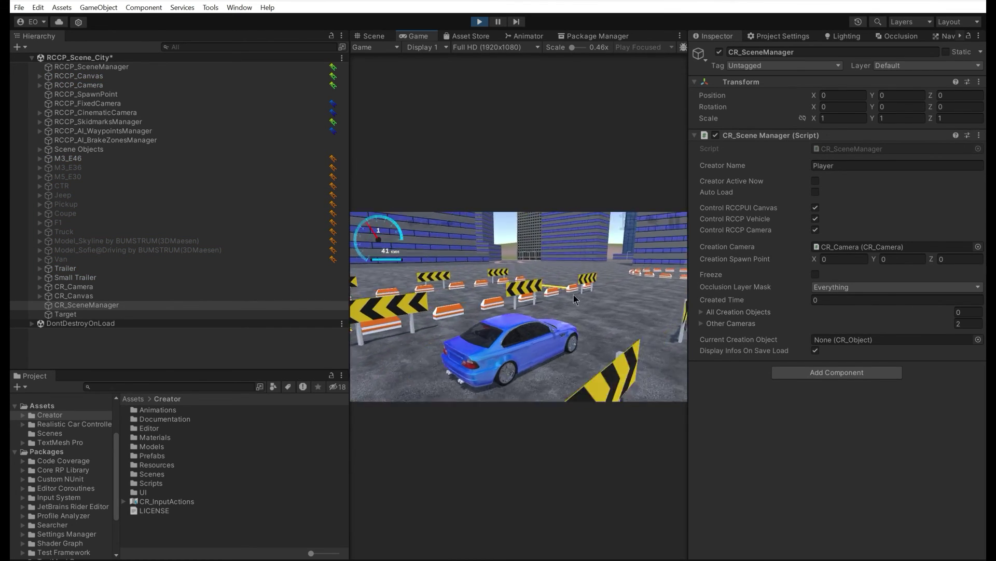
key("Down")
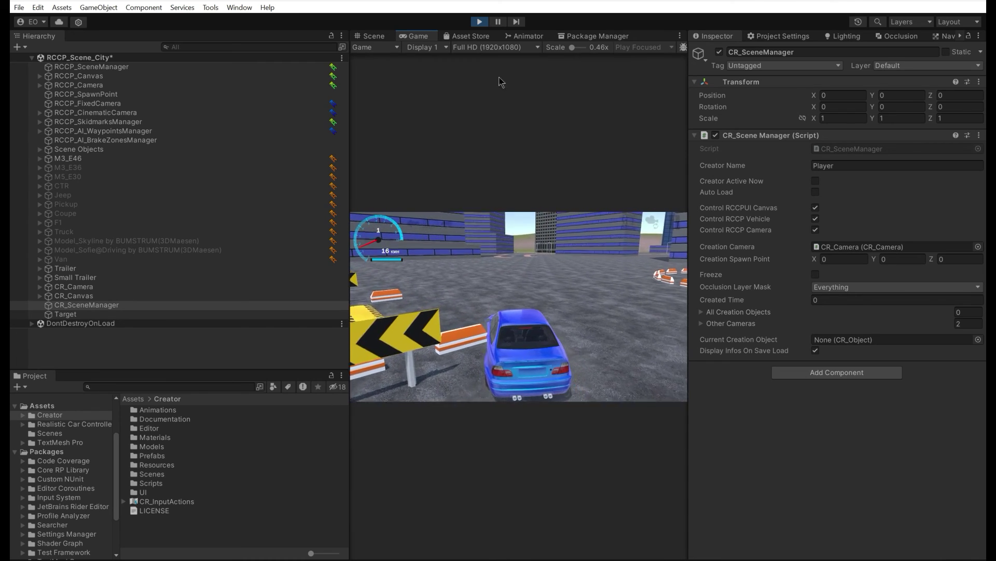
left_click(479, 21)
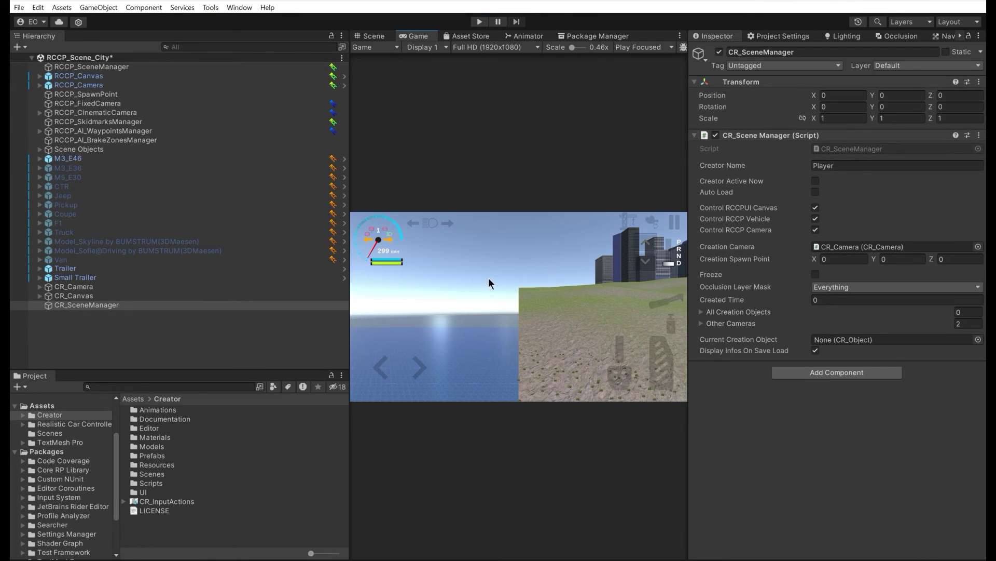
Step: Open the Creator asset's Creation Objects settings and expand the Creation Objects list
left_click(237, 330)
right_click(188, 327)
mouse_move(322, 174)
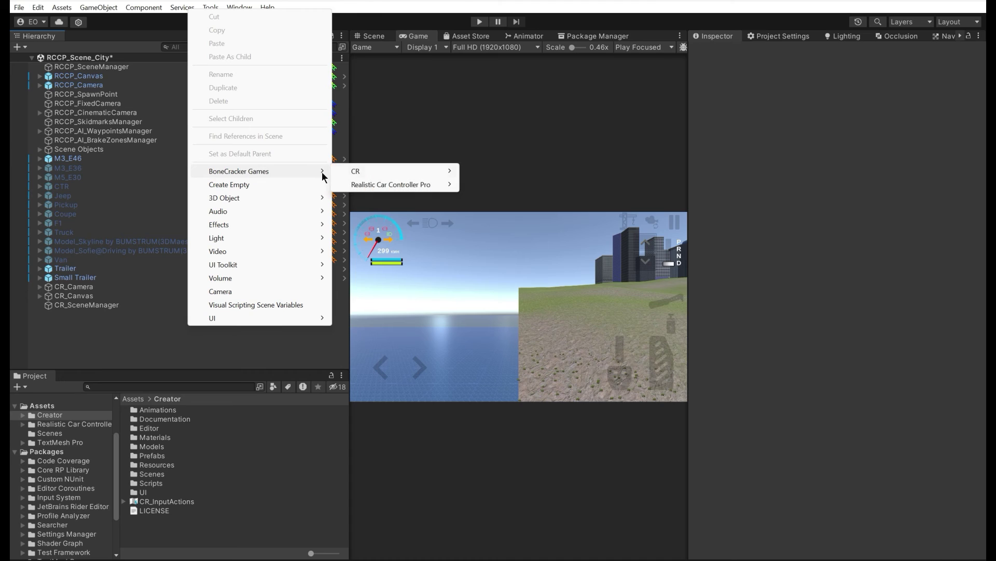
mouse_move(383, 171)
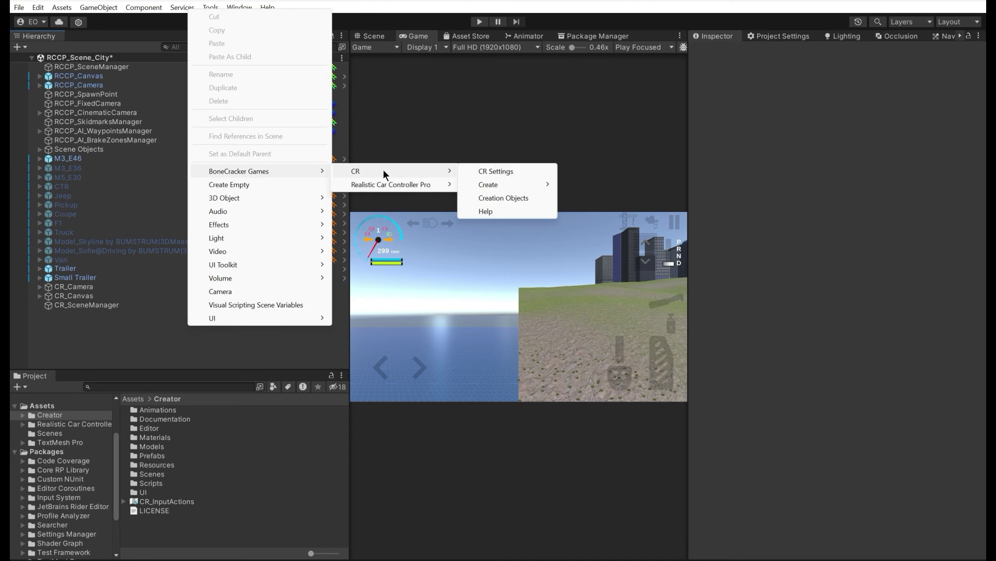
left_click(505, 197)
left_click(715, 94)
Step: Locate the prefabs assigned to Element 0 through Element 5 of the Creation Objects list in the project
left_click(843, 105)
left_click(844, 119)
left_click(843, 133)
left_click(845, 147)
left_click(846, 161)
left_click(847, 174)
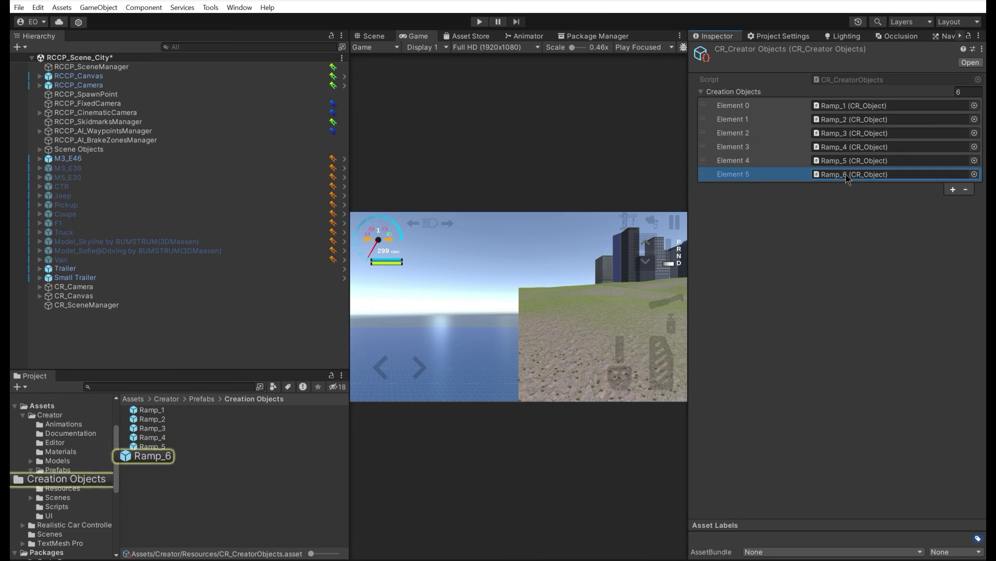
Step: Open the Ramp_1 prefab for editing and look at its model in the Scene view
double_click(155, 411)
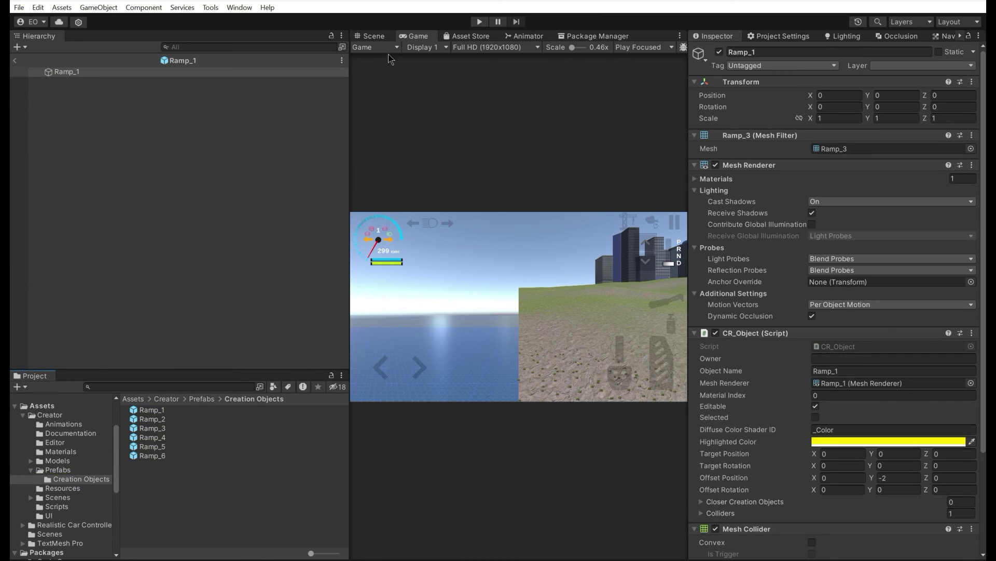
left_click(384, 38)
right_click_drag(509, 276, 498, 270)
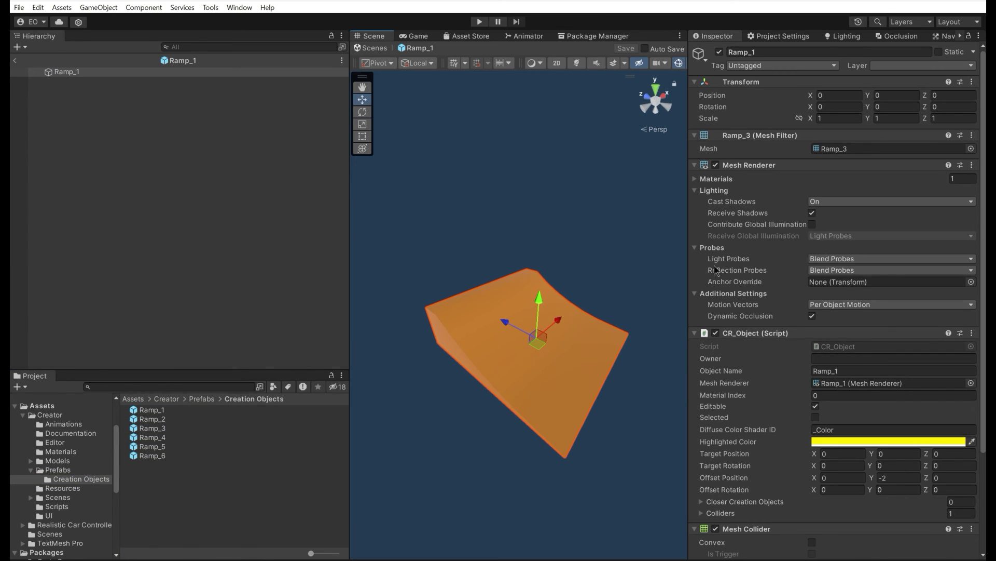
Step: Examine Ramp_1's CR_Object settings, including the Closer Creation Objects and Colliders lists
scroll(715, 270, "down", 5)
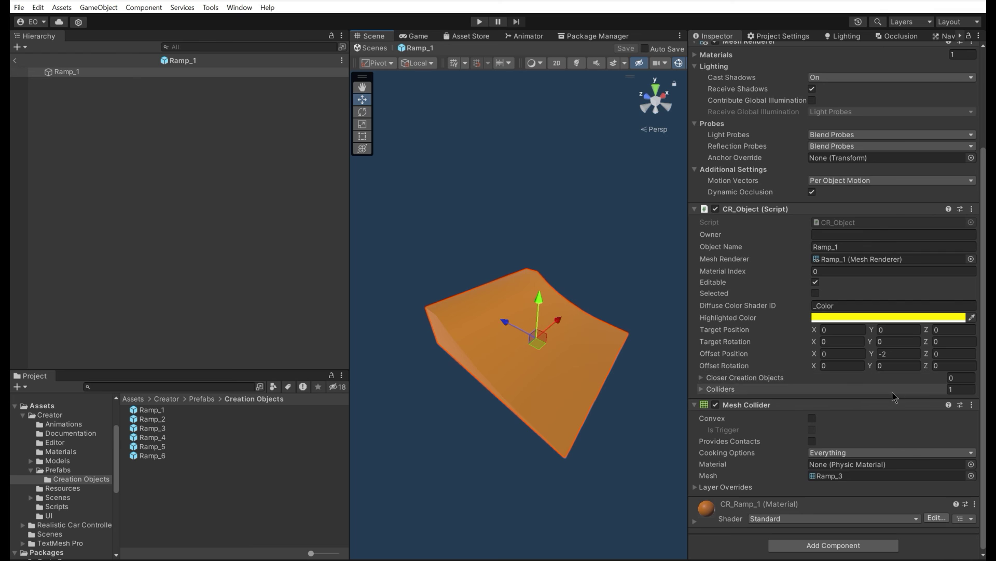
left_click(728, 391)
left_click(729, 378)
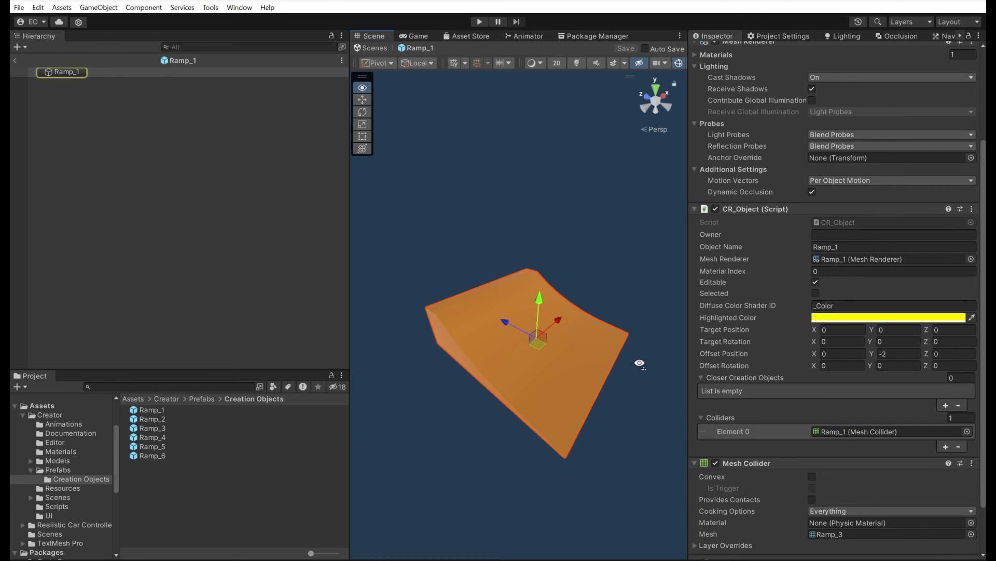
scroll(883, 440, "down", 3)
left_click_drag(986, 436, 986, 313)
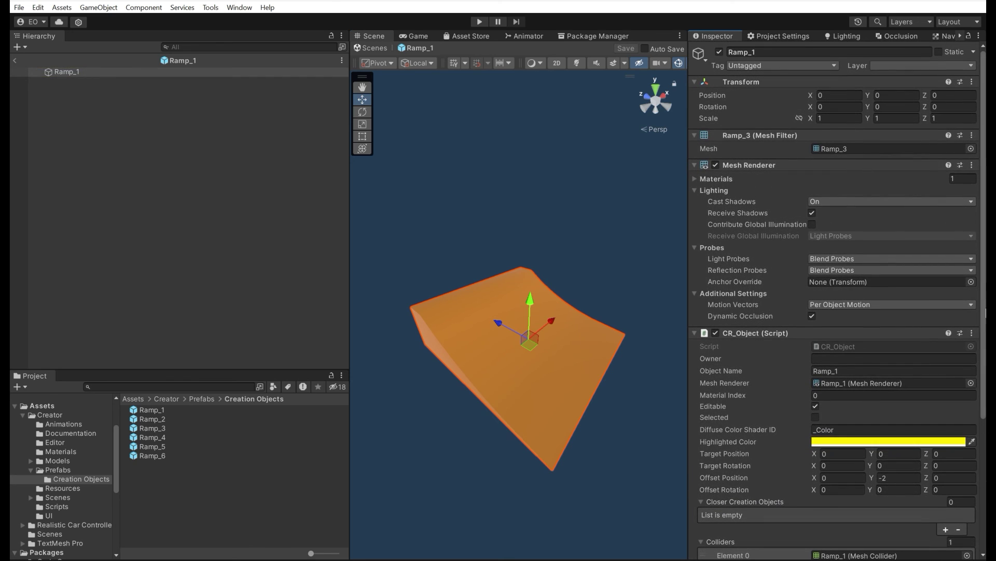
Step: Return to the city scene and frame CR_Canvas in a 2D view with the Rect tool
left_click(12, 58)
left_click(103, 297)
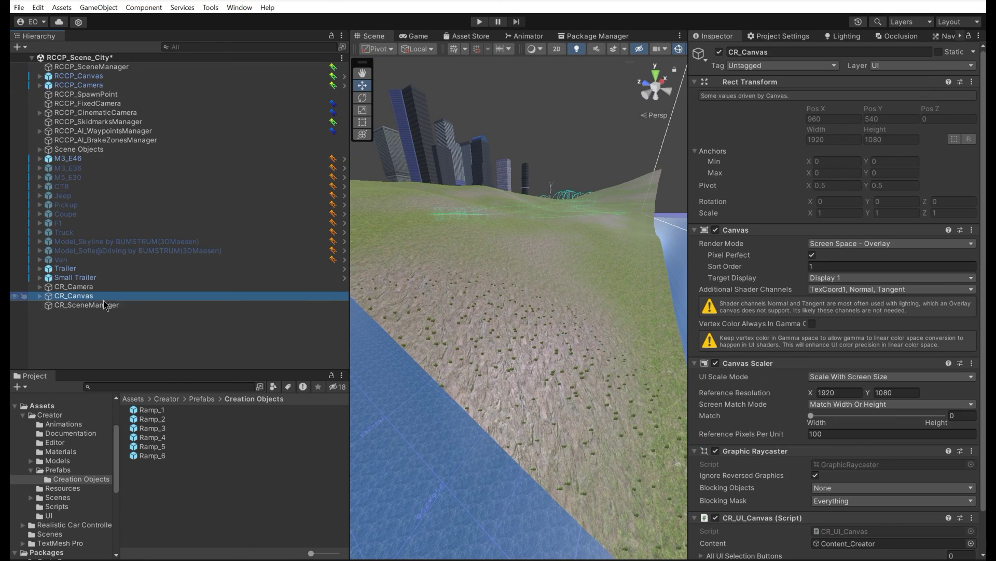
key("f")
key("2")
key("t")
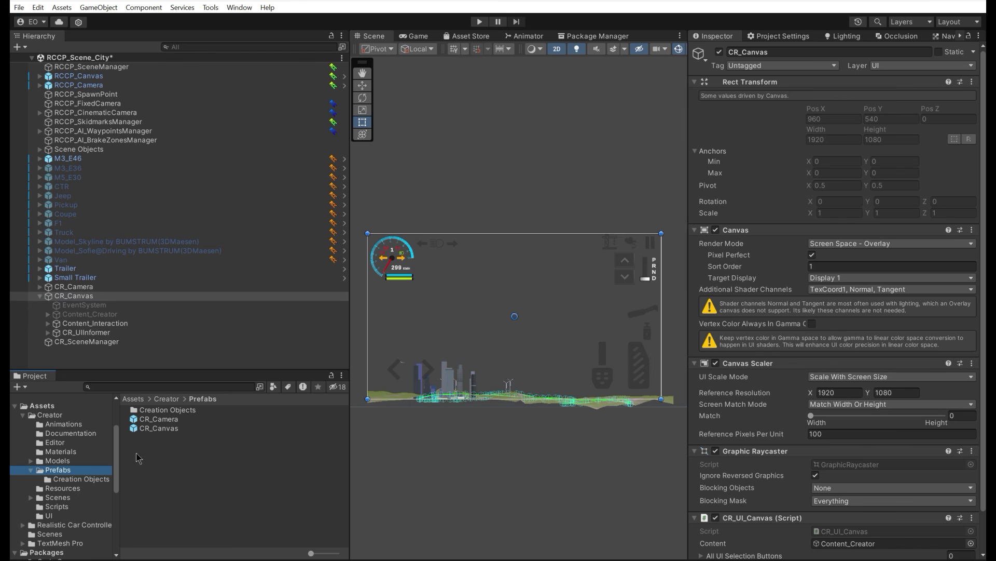
Step: Open the CR_Canvas prefab for editing and activate its Content_Creator object
double_click(167, 428)
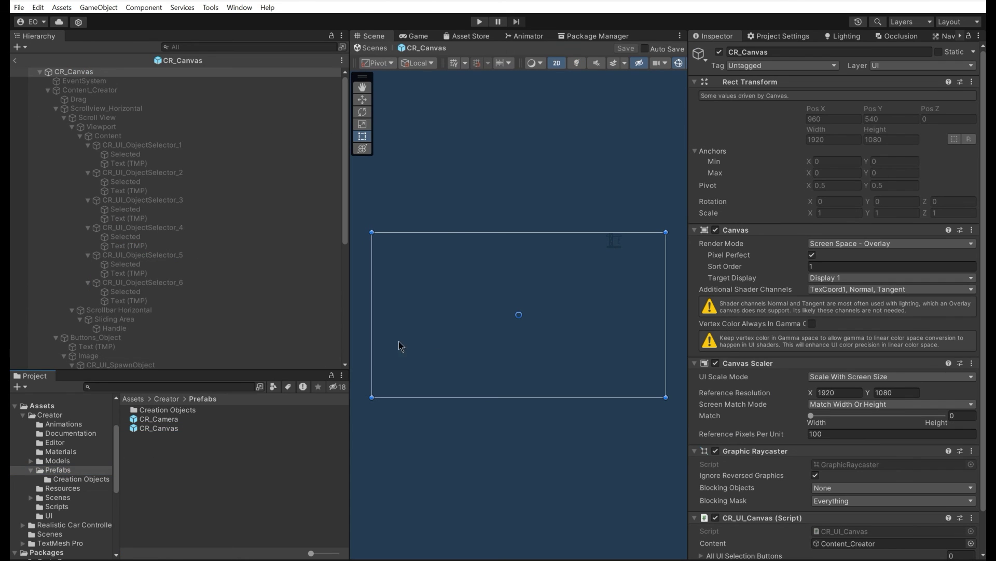
left_click(48, 90)
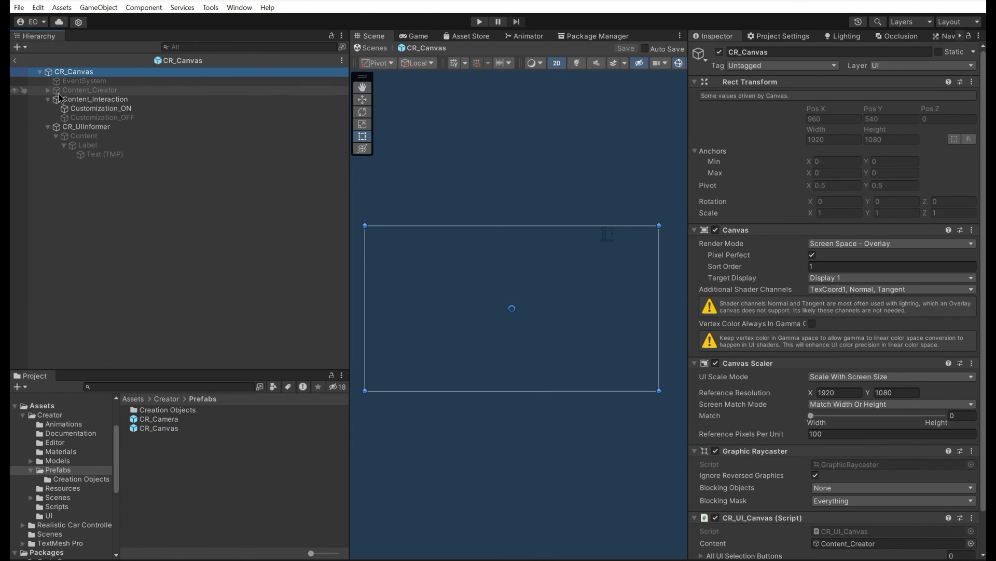
left_click(58, 91)
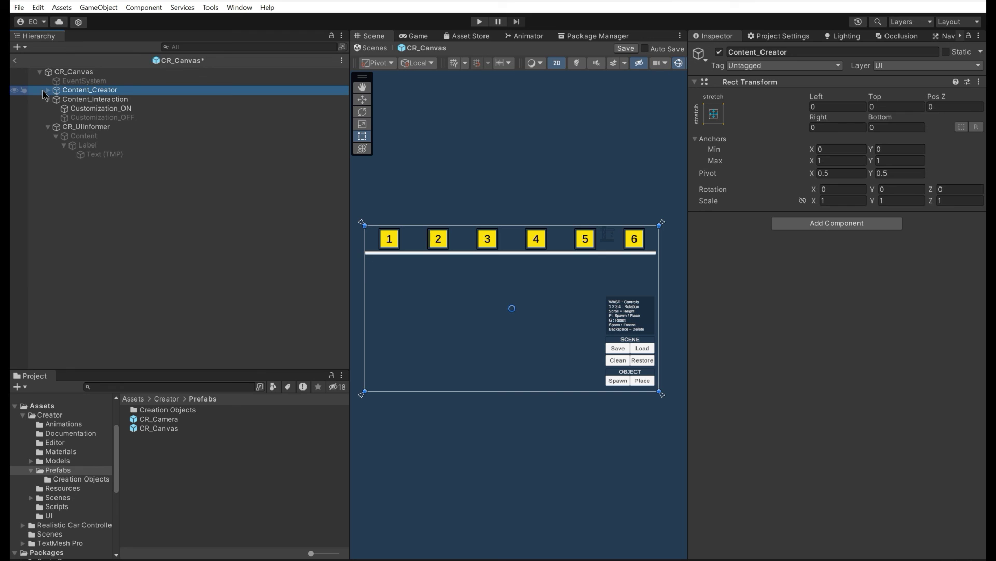
Step: Inspect CR_UI_ObjectSelector_1 to 3 up close under Content_Creator and check the Index setting of the third selector
left_click(48, 91)
left_click(121, 147)
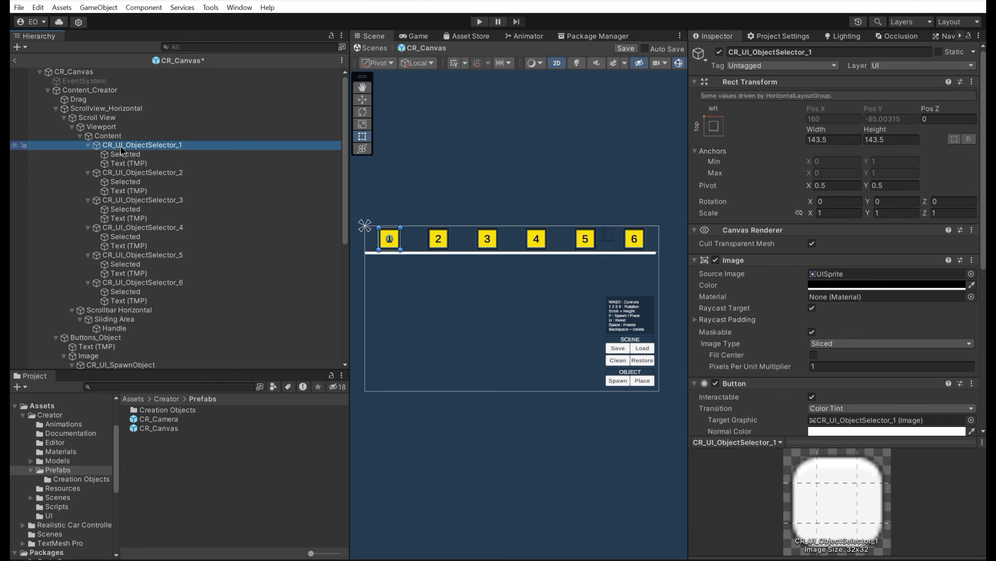
key("f")
left_click(150, 173)
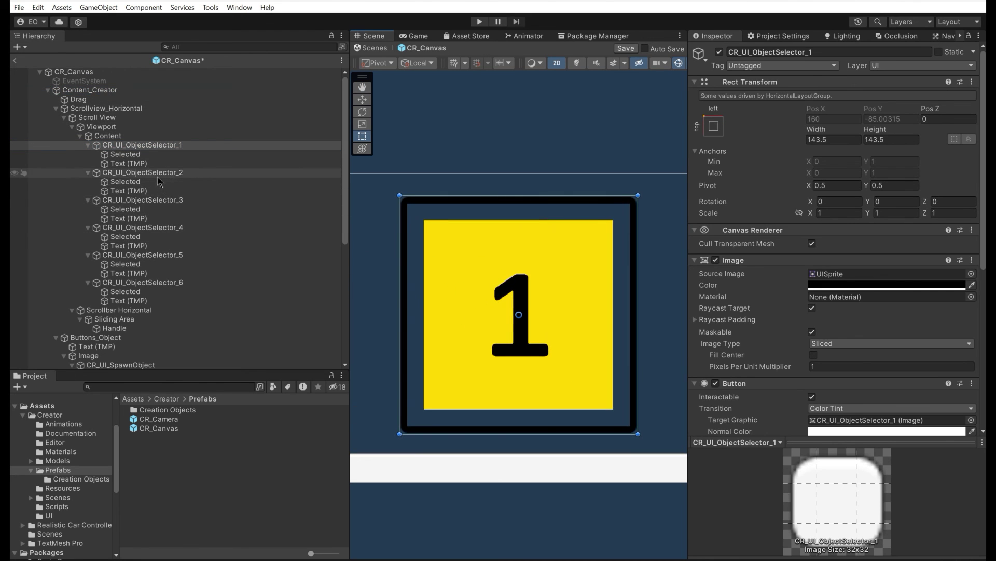
key("f")
left_click(156, 200)
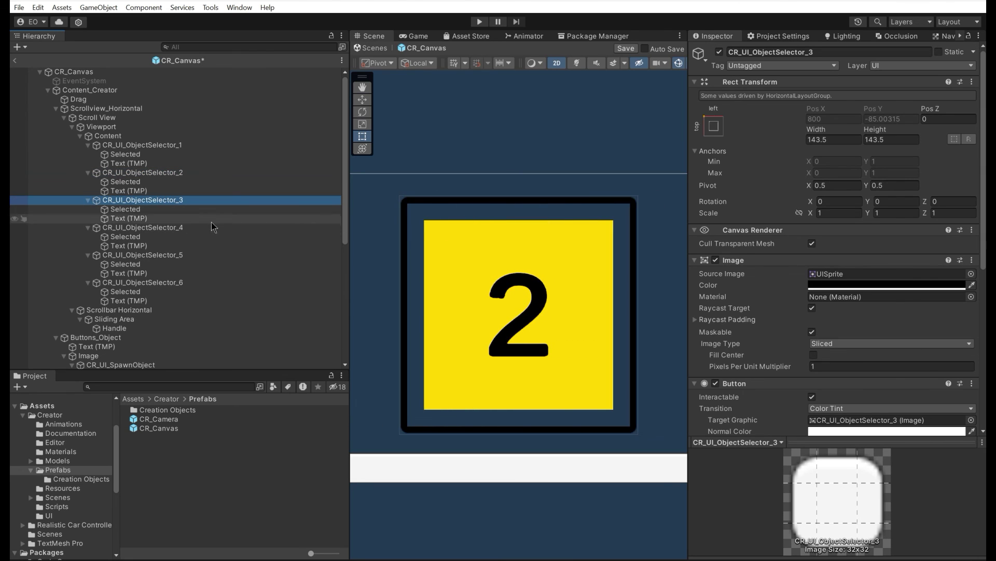
key("f")
scroll(928, 342, "down", 10)
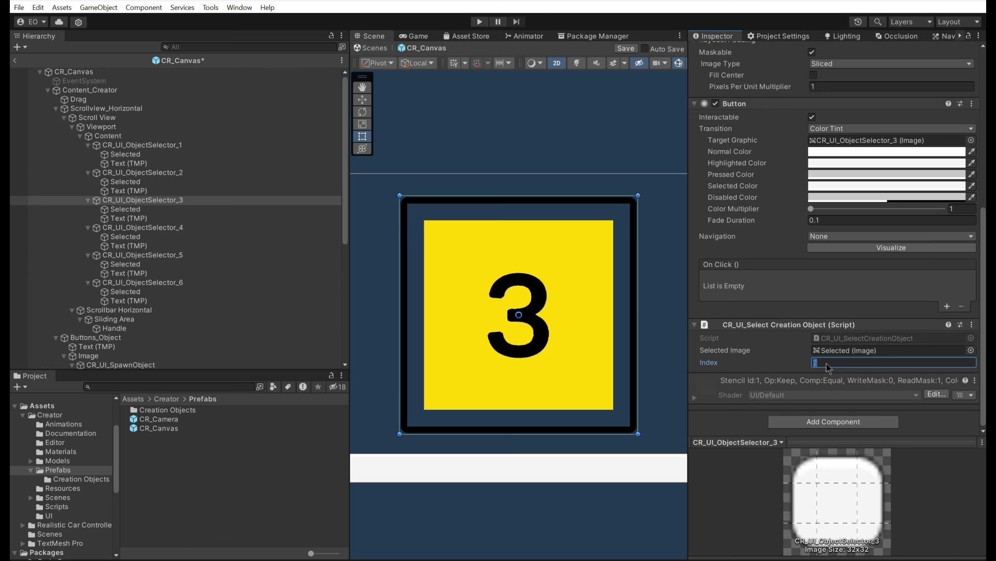
Step: Compare the Index settings of CR_UI_ObjectSelector_4, 5 and 6, and go back to CR_UI_ObjectSelector_1
left_click(141, 229)
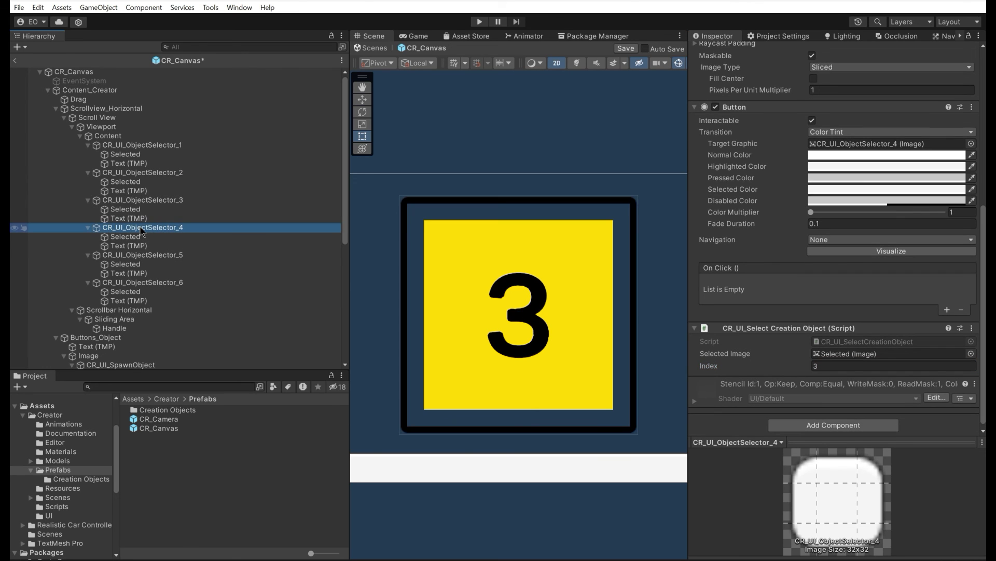
left_click(161, 256)
double_click(158, 282)
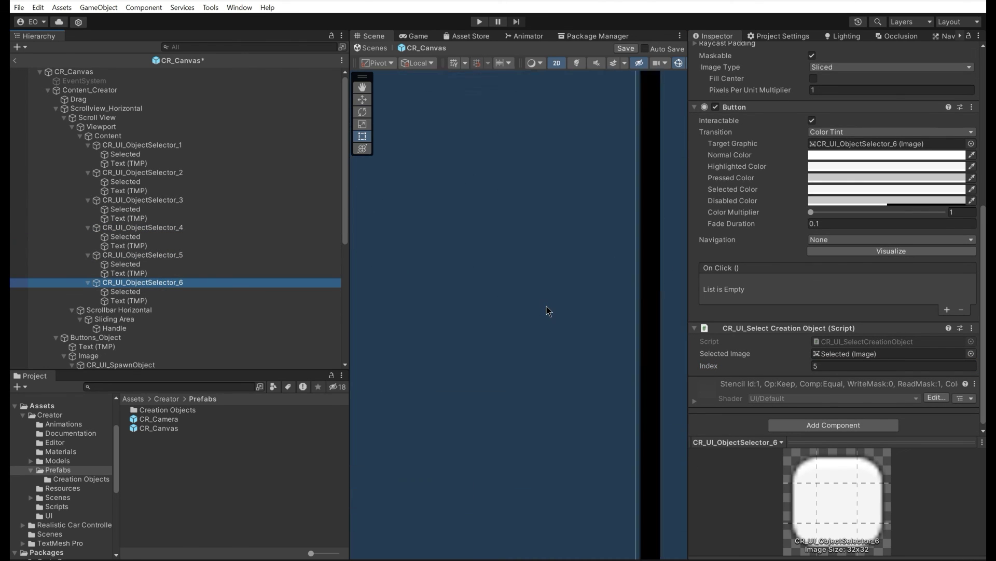
scroll(548, 310, "down", 5)
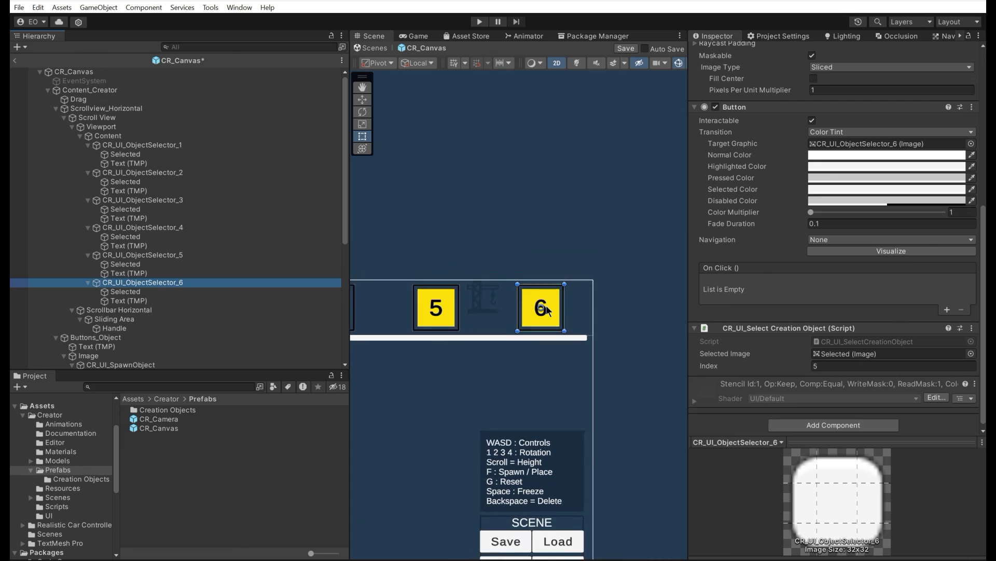
double_click(151, 147)
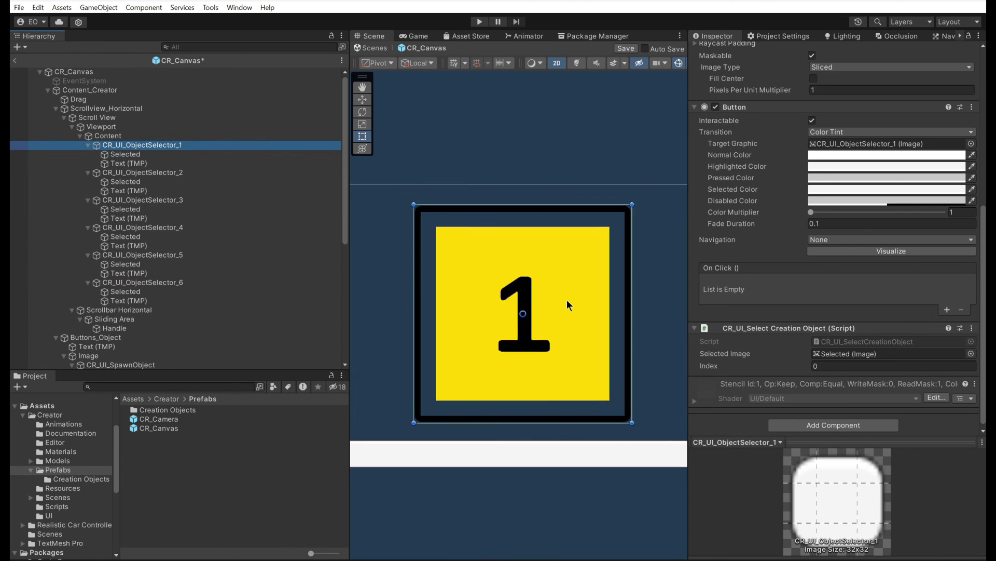